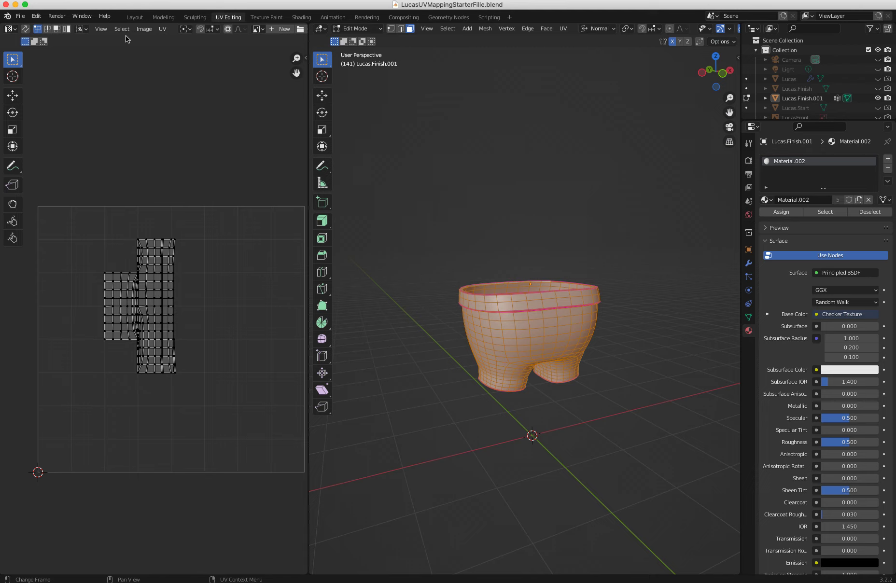
- Switch the 3D viewport to Material Preview shading and examine the checker texture inside and outside the shorts
click(259, 29)
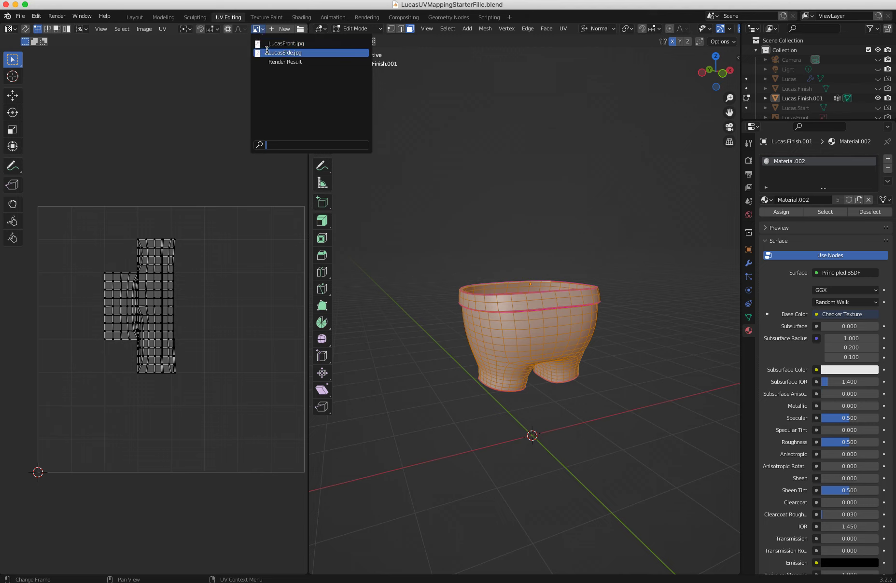
middle_drag(93, 146, 95, 146)
mouse_move(680, 104)
middle_down()
mouse_move(648, 103)
mouse_move(669, 112)
middle_up()
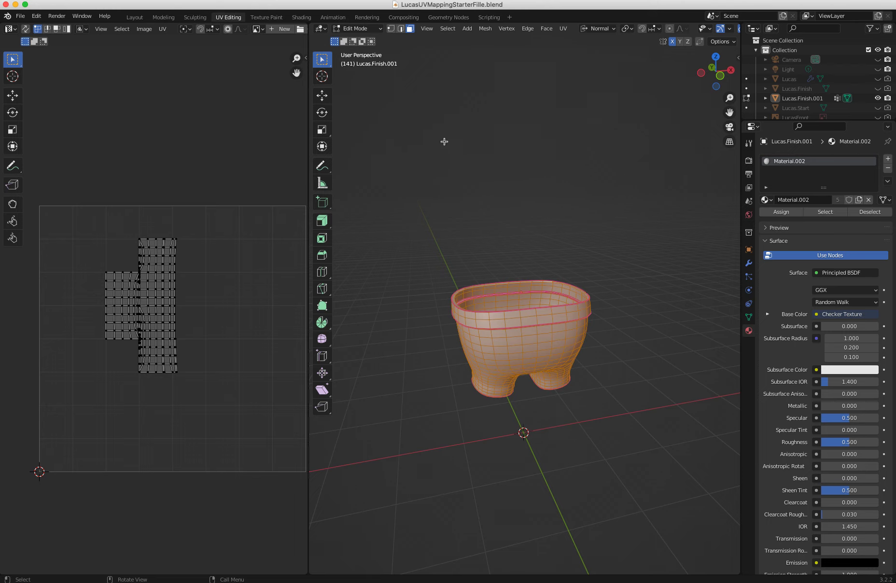
drag(309, 147, 221, 146)
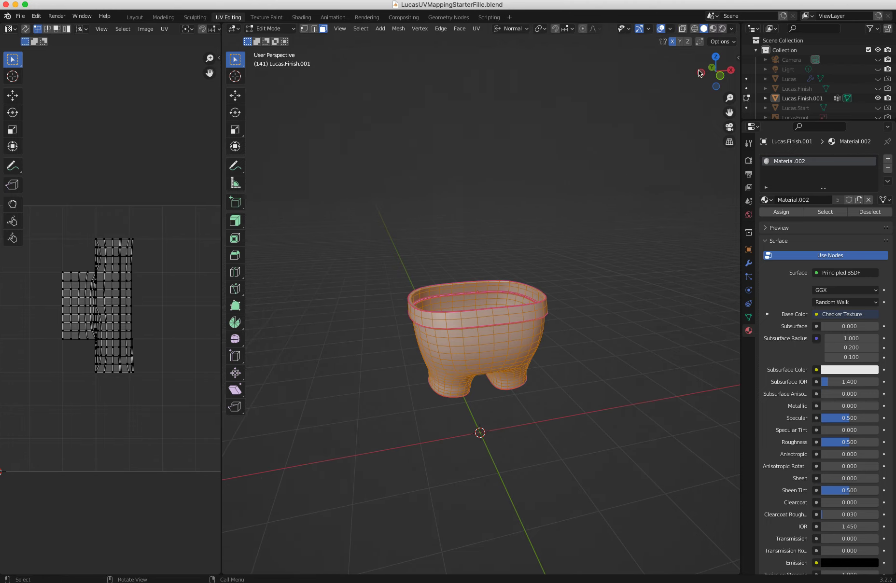
click(714, 29)
middle_drag(523, 225, 487, 316)
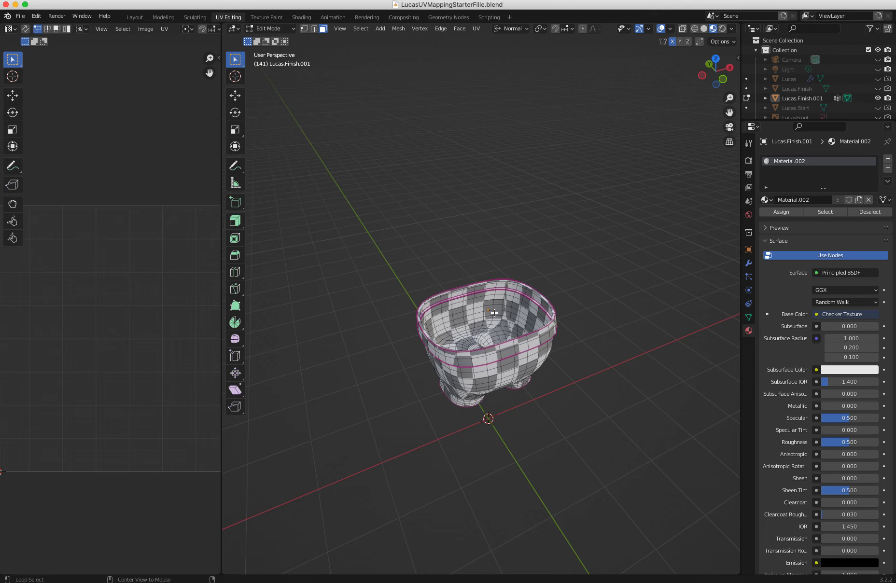
scroll(483, 309, up, 5)
scroll(525, 334, down, 2)
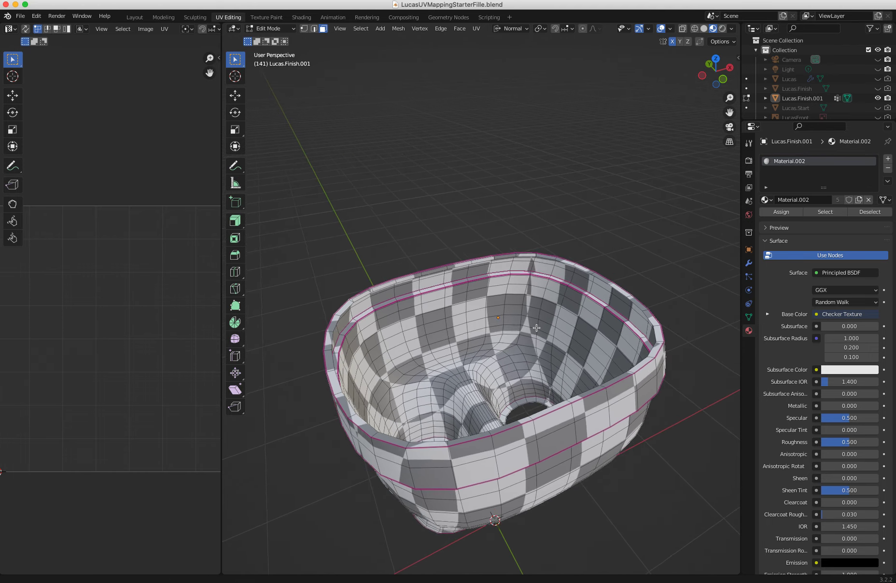
middle_drag(526, 334, 512, 302)
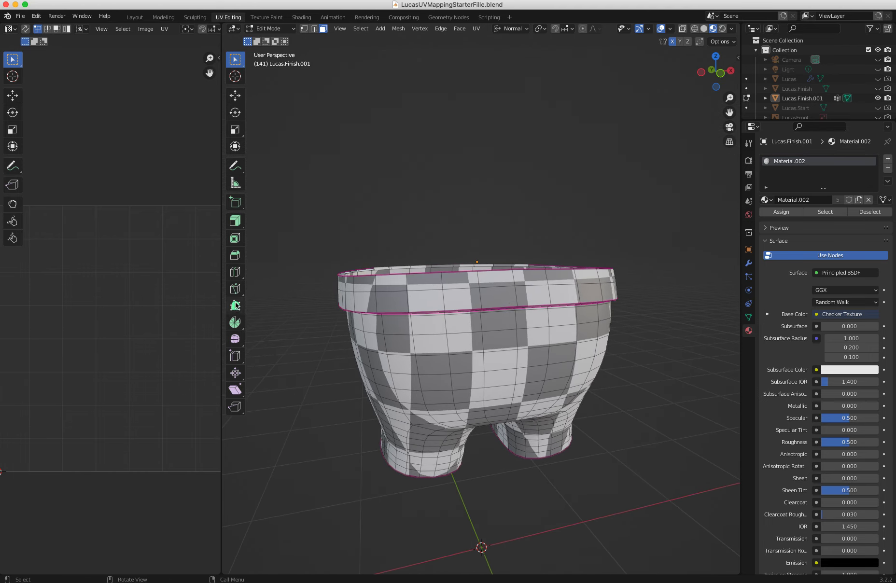
- In edge select mode, select the vertical centre edge loop through the front and back of the shorts and mark it as a seam
drag(222, 306, 347, 306)
middle_drag(527, 363, 512, 319)
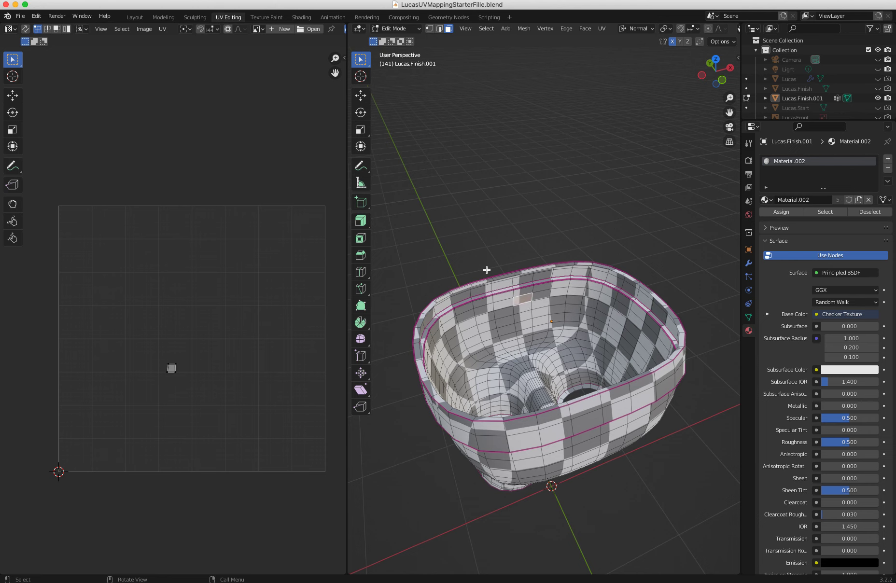
click(439, 28)
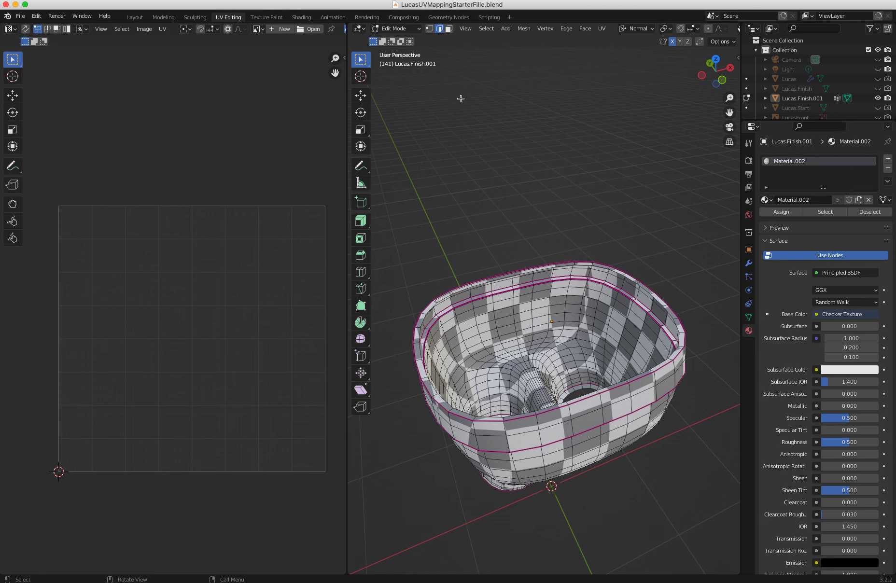
alt+click(514, 302)
middle_drag(514, 302, 508, 255)
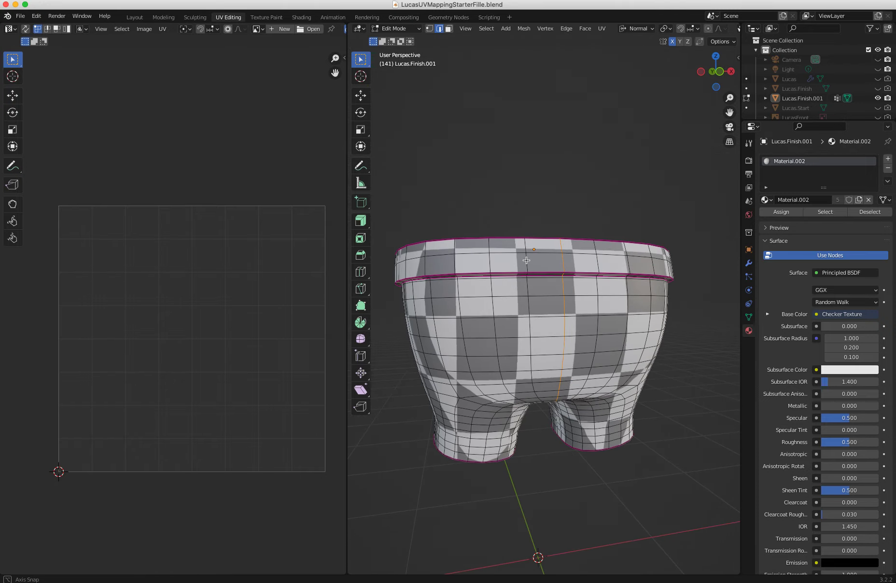
click(601, 29)
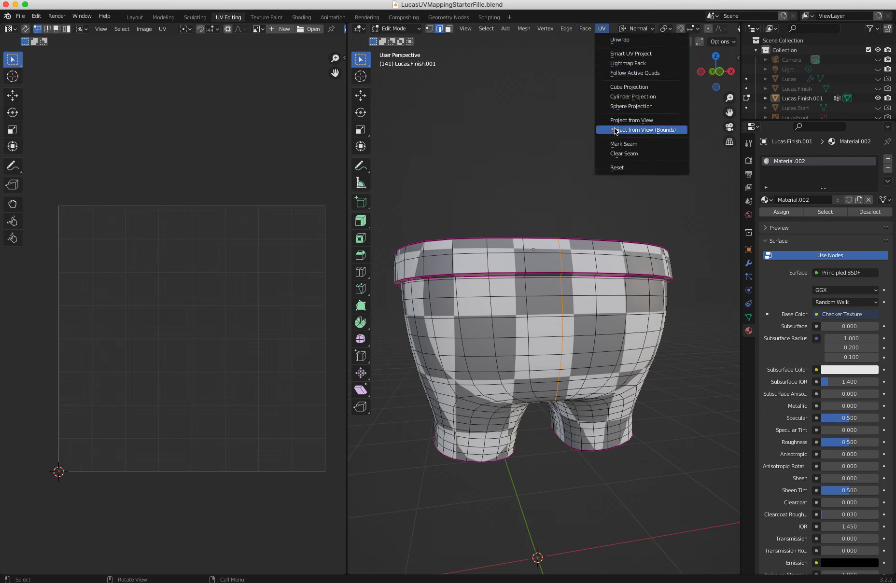
click(617, 146)
middle_drag(520, 361, 526, 392)
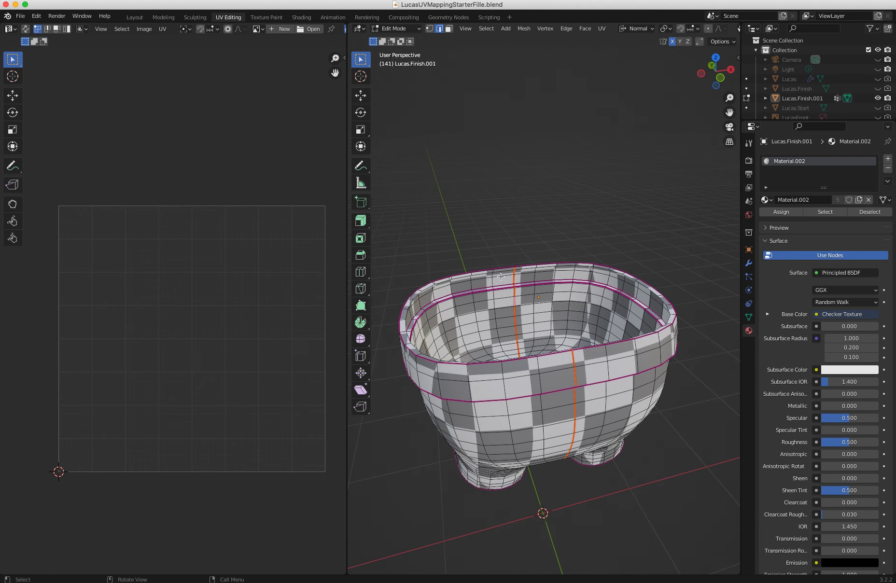
- Select the whole shorts mesh and unwrap it along the marked seam
key(a)
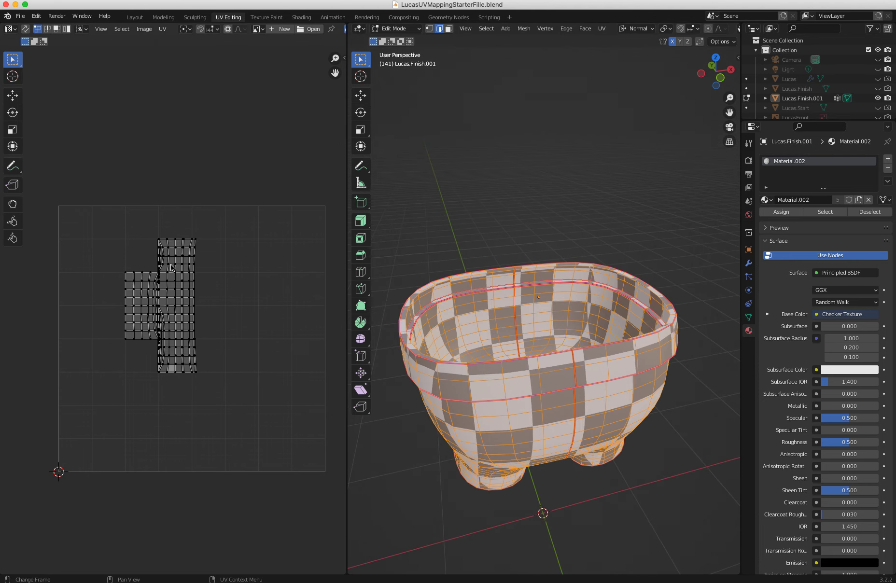
click(602, 30)
click(607, 40)
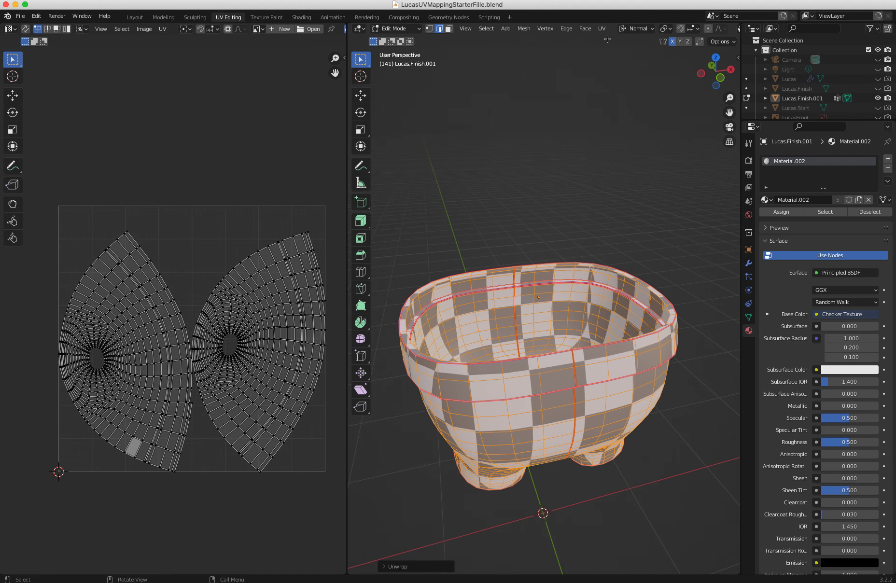
scroll(274, 340, down, 3)
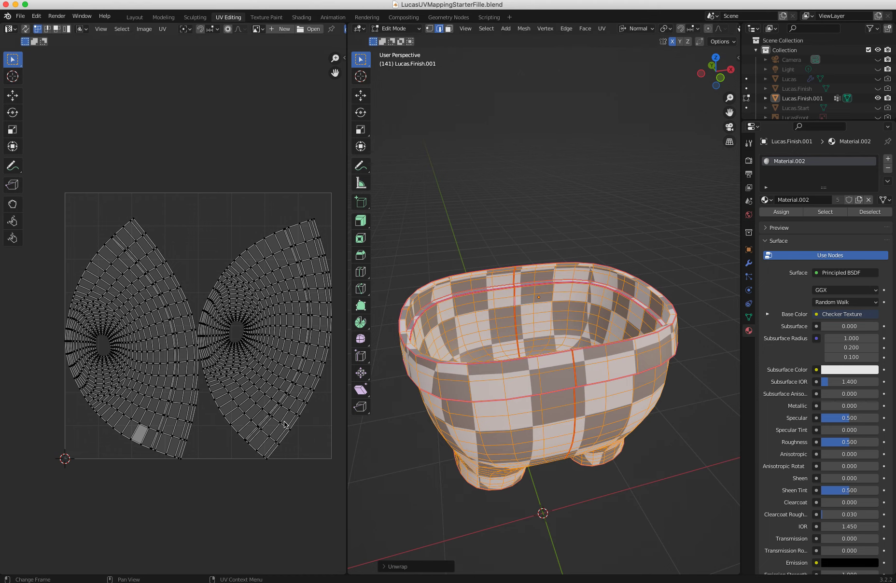
click(423, 444)
mouse_move(425, 437)
middle_down()
mouse_move(426, 373)
mouse_move(416, 370)
mouse_move(425, 425)
middle_up()
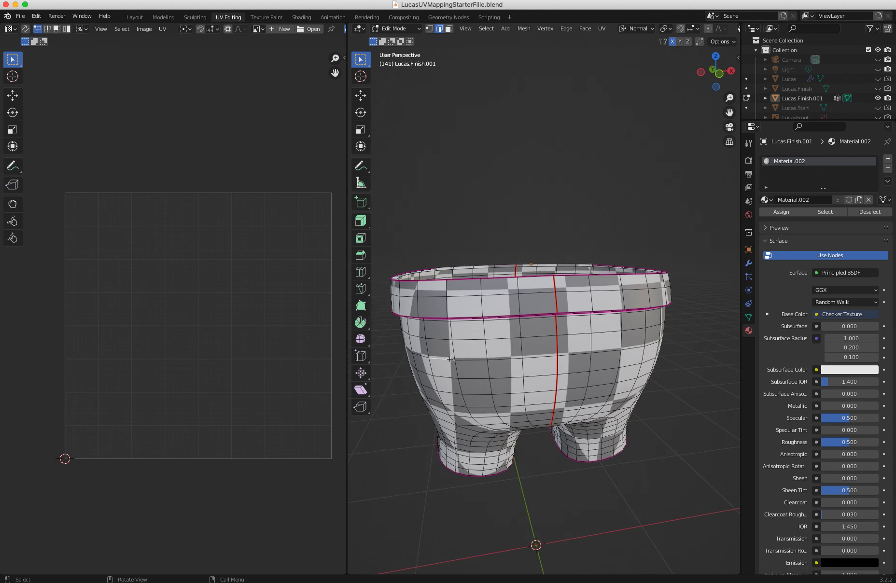
key(a)
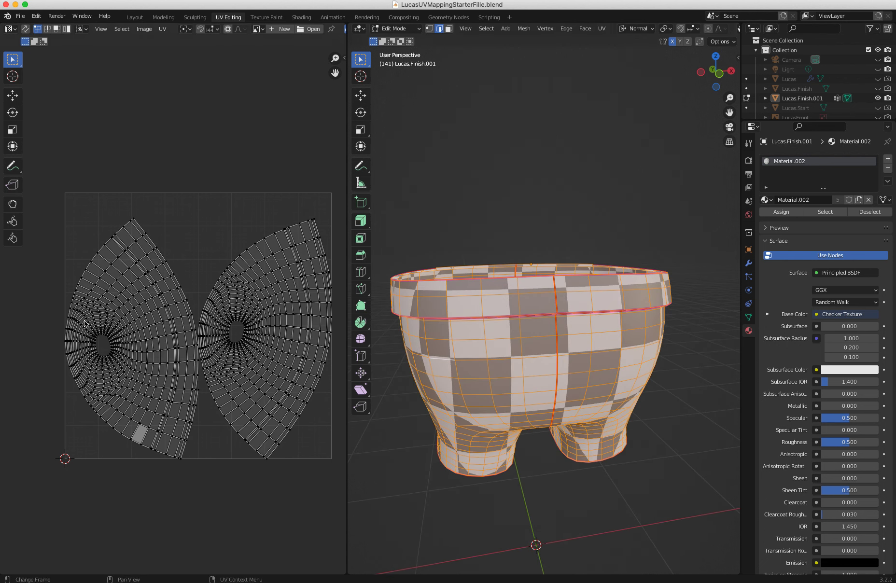
scroll(110, 343, up, 3)
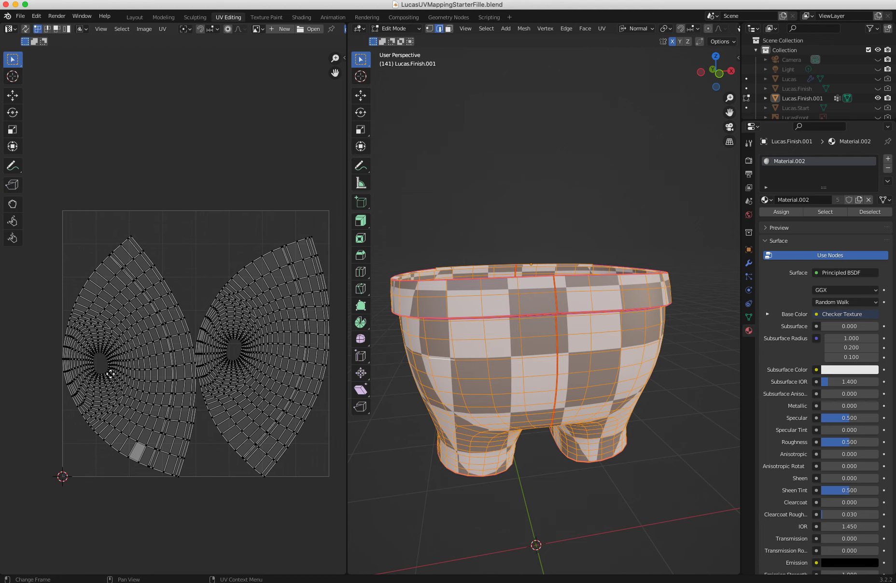
middle_drag(454, 386, 498, 416)
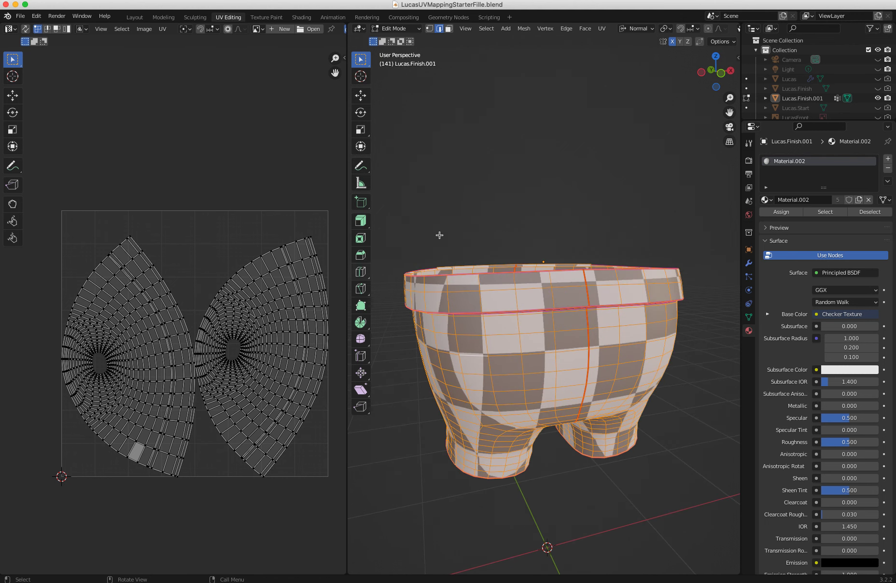
- Try a Follow Active Quads unwrap on the whole mesh with the Length Average edge mode, and undo it
click(601, 28)
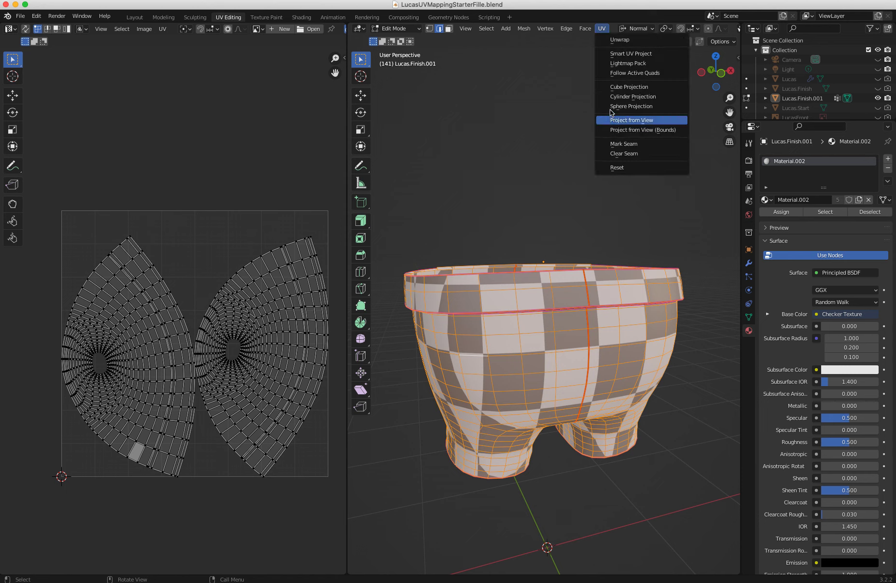
click(609, 75)
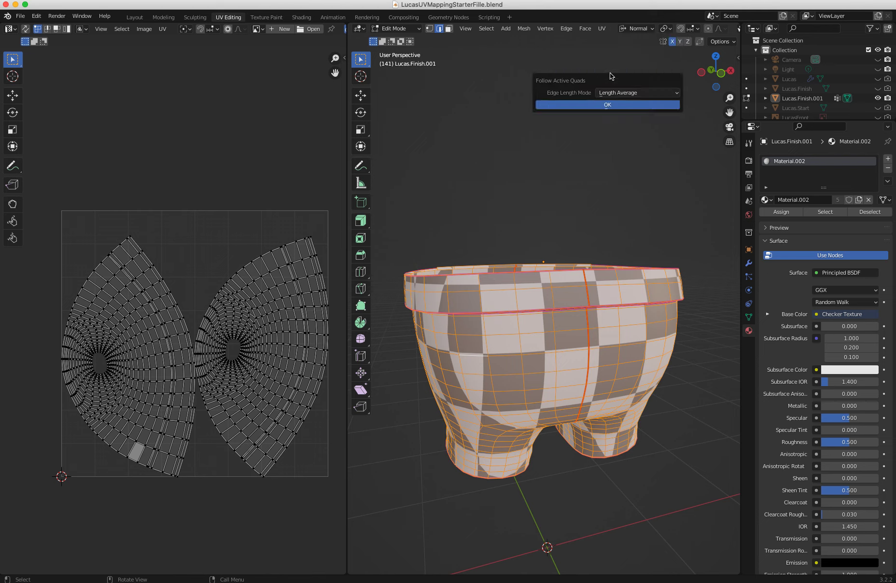
click(609, 105)
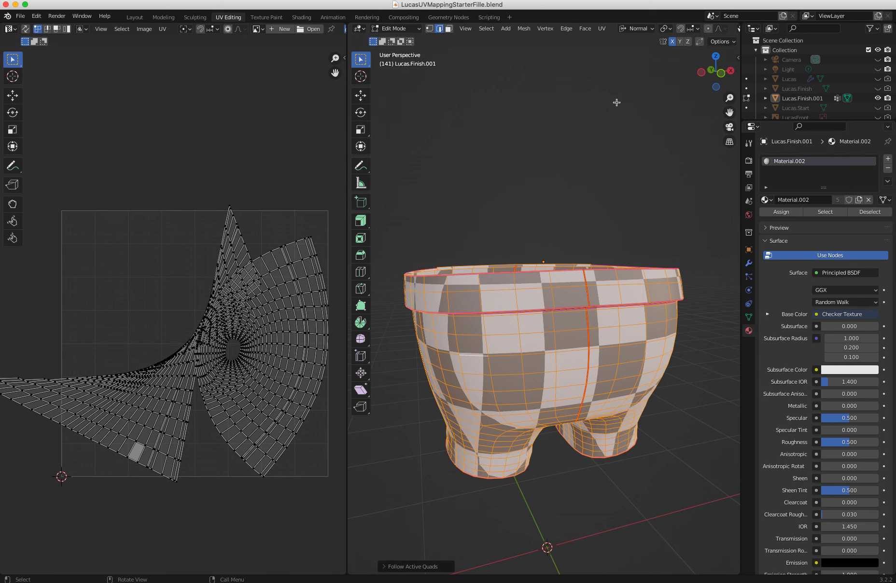
key(super+z)
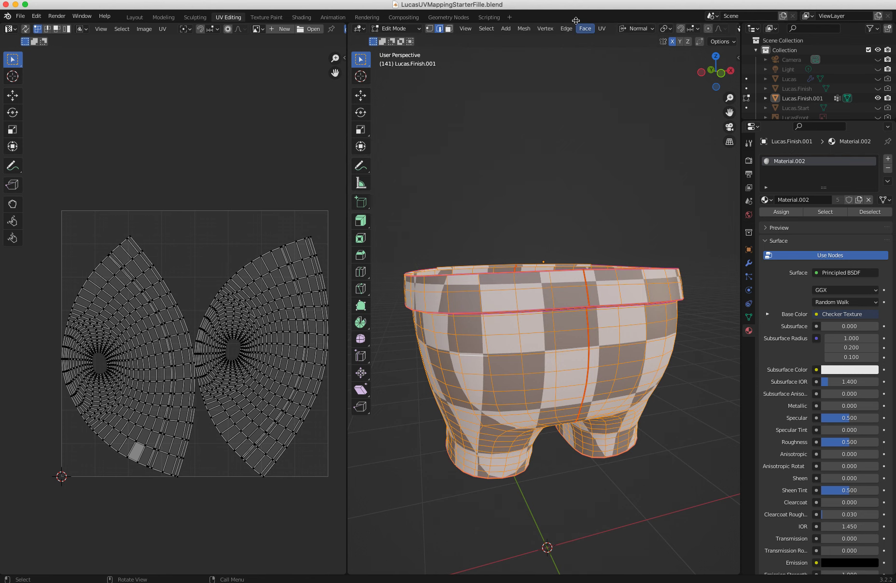
- Try a Smart UV Project on the whole mesh with a 66° angle limit, and return to the seam-based unwrap
click(601, 29)
click(607, 48)
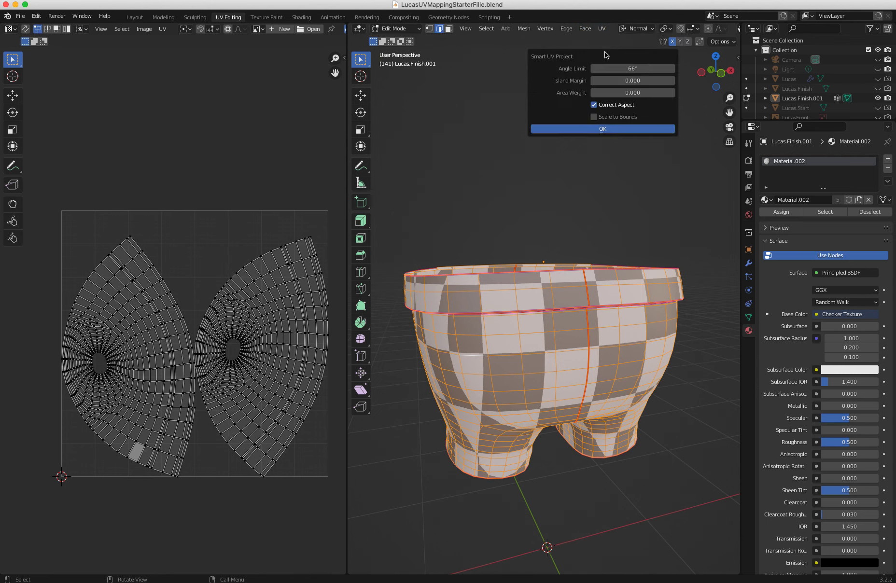
click(594, 117)
click(597, 129)
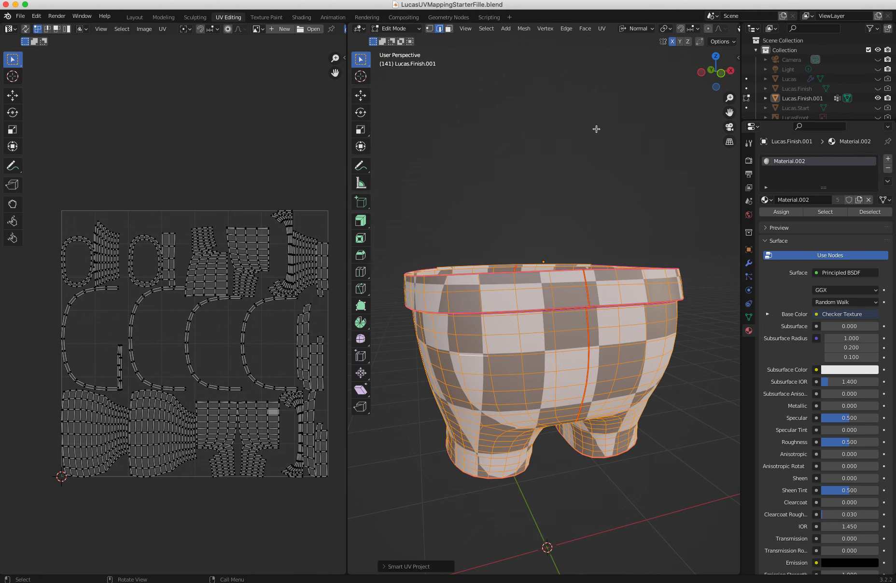
click(601, 28)
click(604, 40)
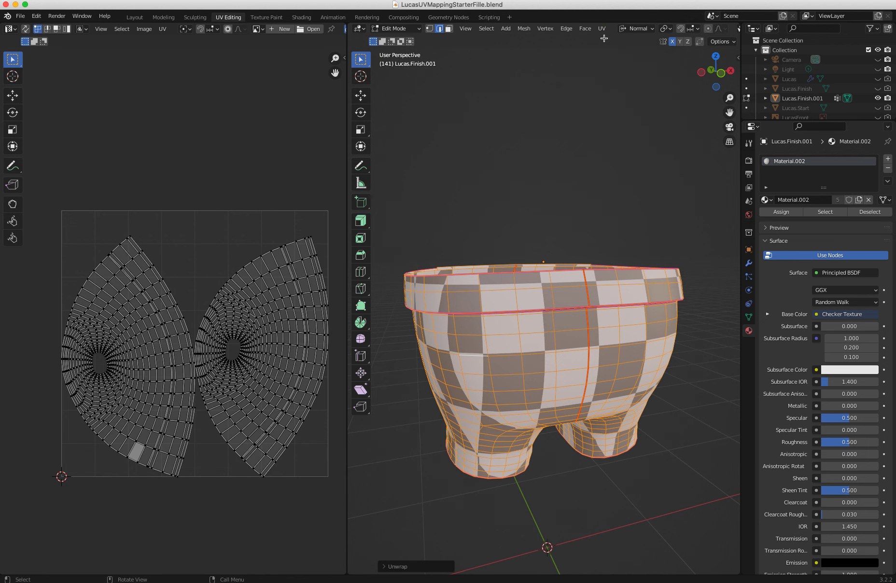
- Select the whole shorts mesh, clear its centre seam and deselect everything
click(602, 29)
click(601, 28)
middle_drag(567, 352, 552, 403)
middle_drag(526, 347, 471, 274)
click(399, 235)
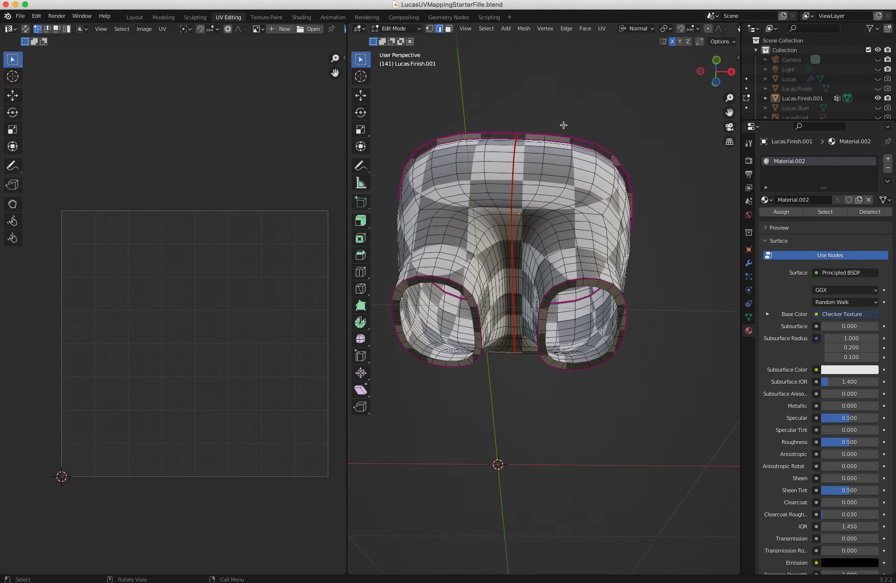
middle_drag(562, 209, 576, 247)
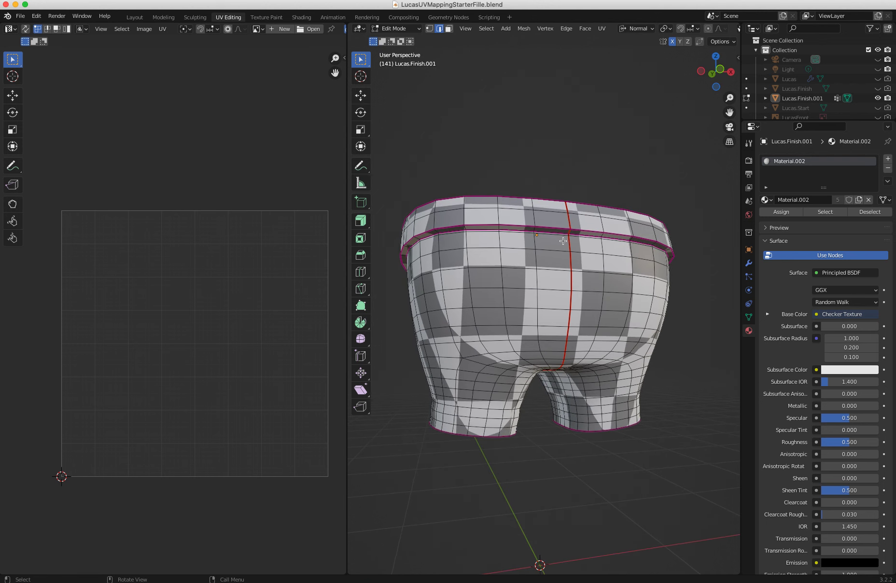
key(a)
click(602, 28)
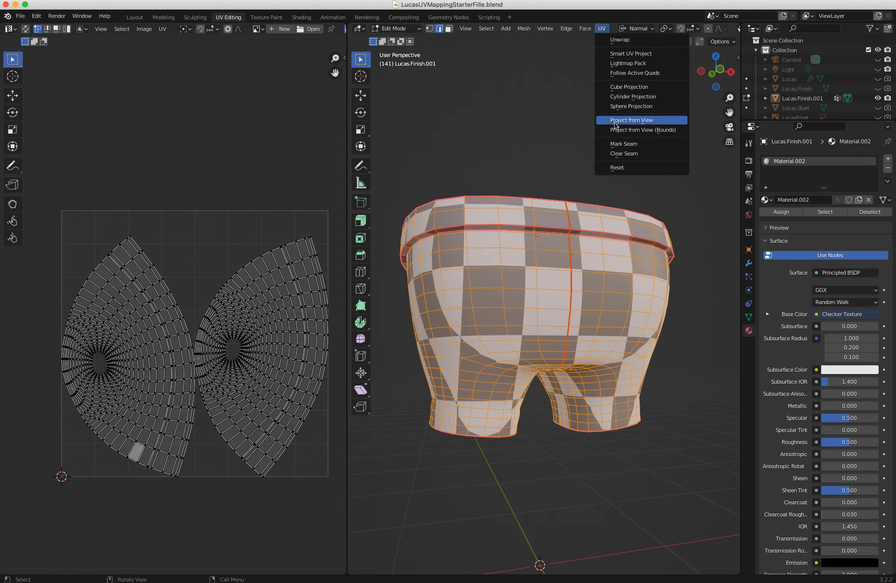
key(alt+a)
middle_drag(544, 156, 530, 173)
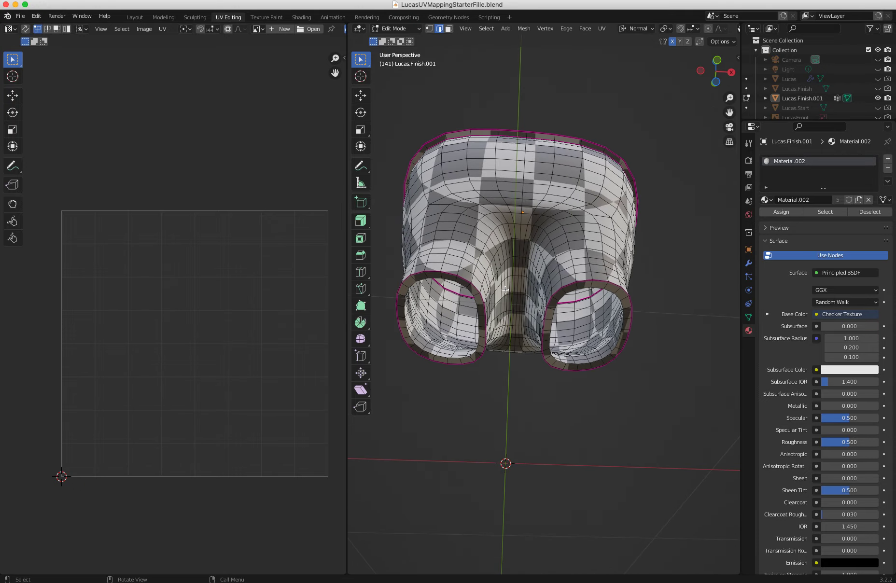
scroll(506, 290, up, 6)
alt+click(486, 242)
middle_drag(496, 252, 518, 309)
middle_drag(566, 362, 634, 142)
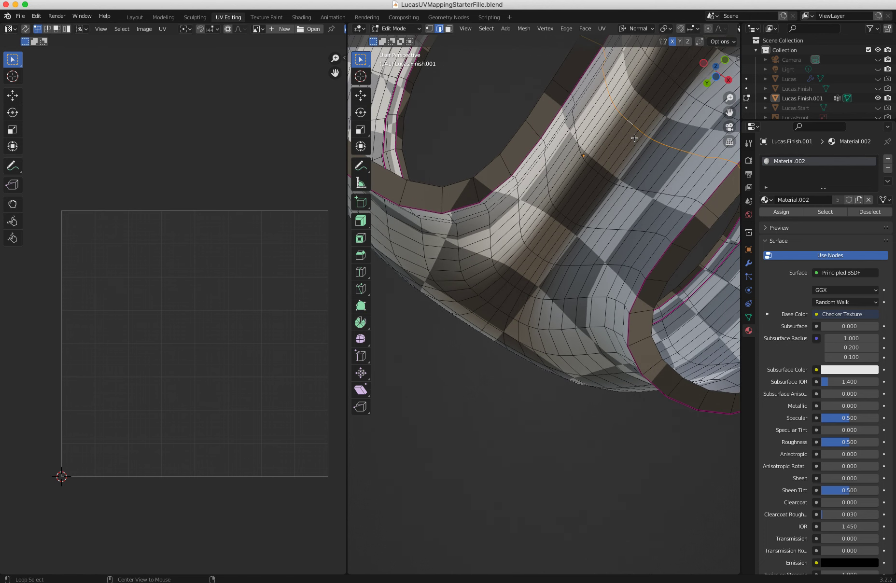
alt+shift+click(635, 140)
middle_drag(634, 141, 572, 212)
ctrl+click(469, 267)
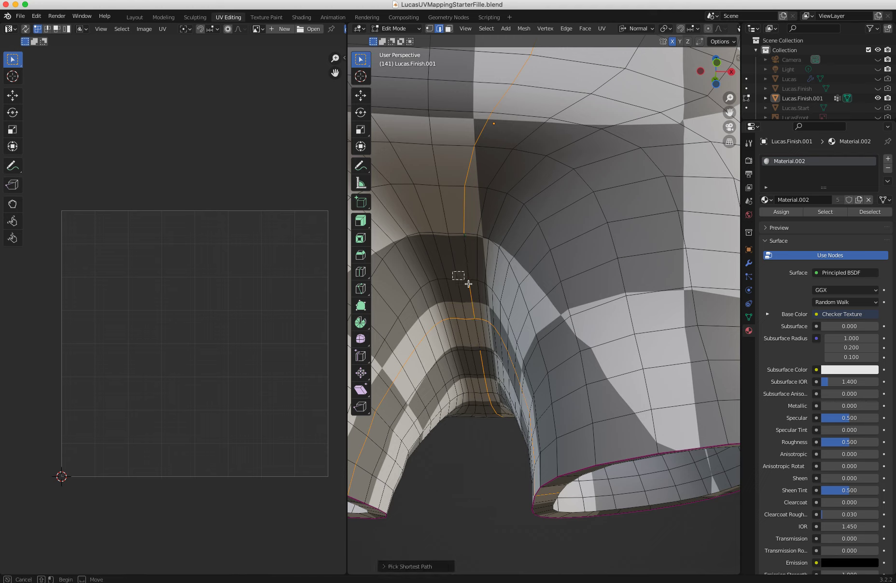
key(ctrl+z)
key(ctrl+z)
key(ctrl+z)
ctrl+drag(455, 119, 512, 196)
middle_drag(512, 196, 501, 232)
scroll(501, 232, down, 7)
drag(481, 146, 568, 352)
middle_drag(573, 336, 526, 243)
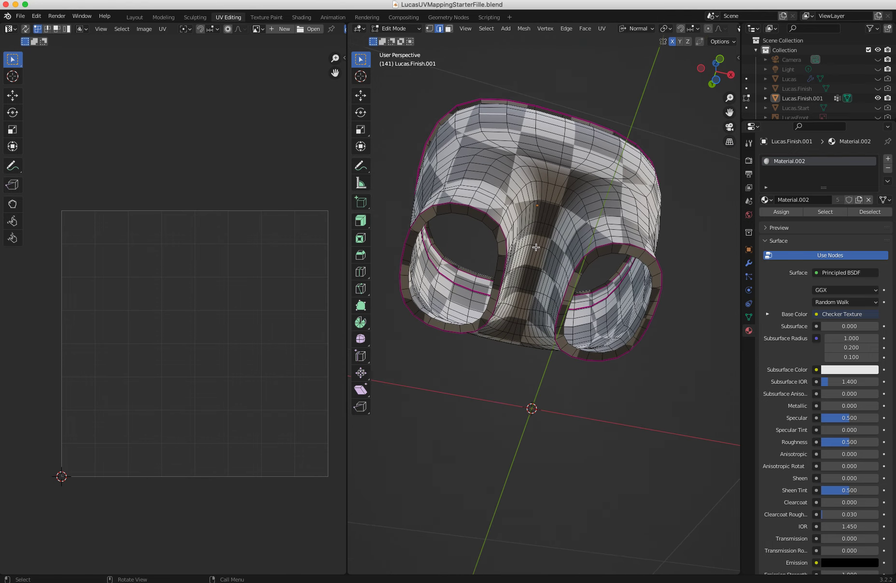
ctrl+click(536, 249)
scroll(502, 202, up, 6)
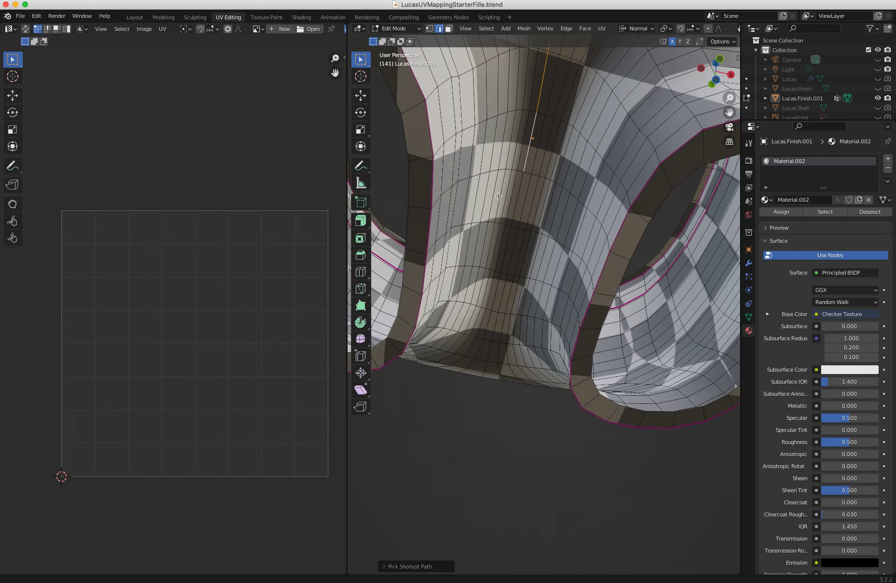
click(530, 182)
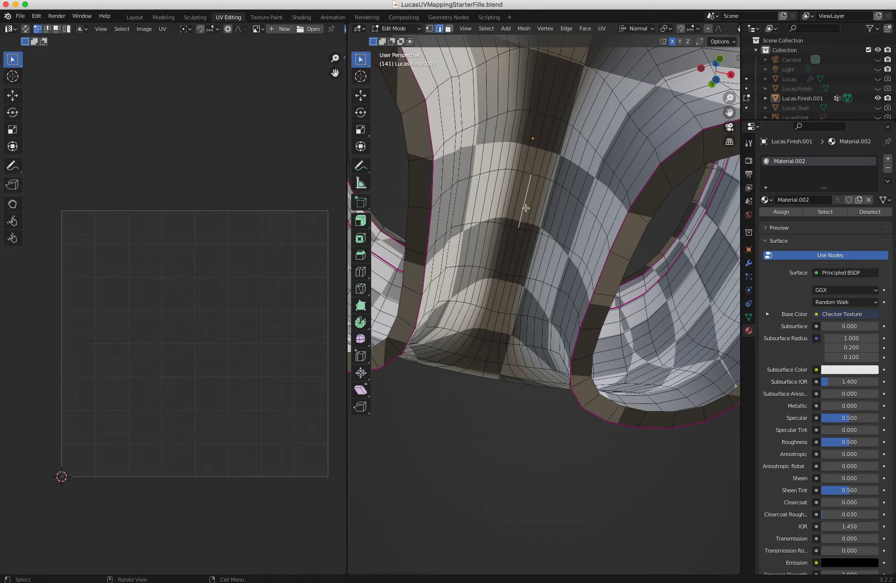
shift+click(517, 241)
key(ctrl+KP_Add)
key(ctrl+KP_Add)
click(519, 269)
- Select the centre edges from the crotch around to the lower back of the shorts
click(521, 214)
shift+click(515, 243)
shift+click(503, 296)
middle_drag(503, 295, 632, 264)
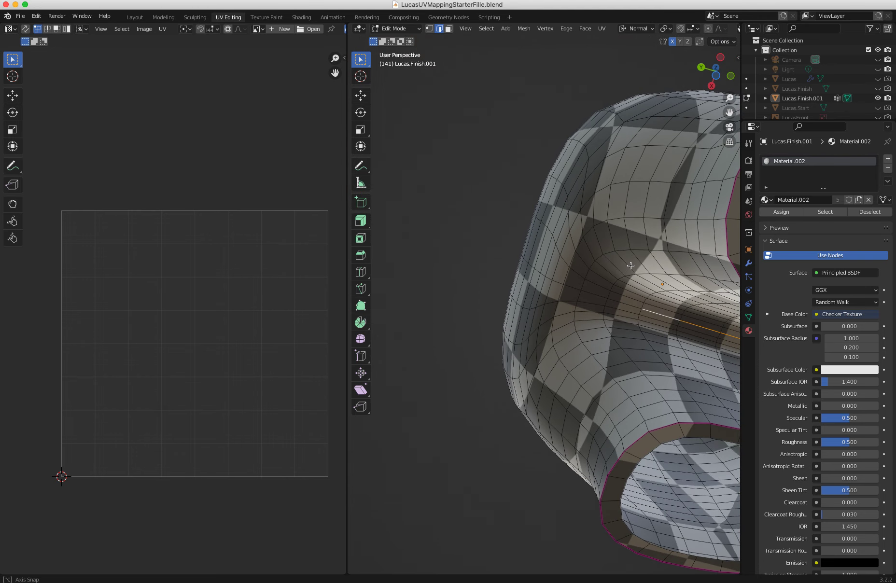
shift+click(620, 302)
shift+click(590, 293)
middle_drag(591, 293, 584, 361)
shift+click(590, 363)
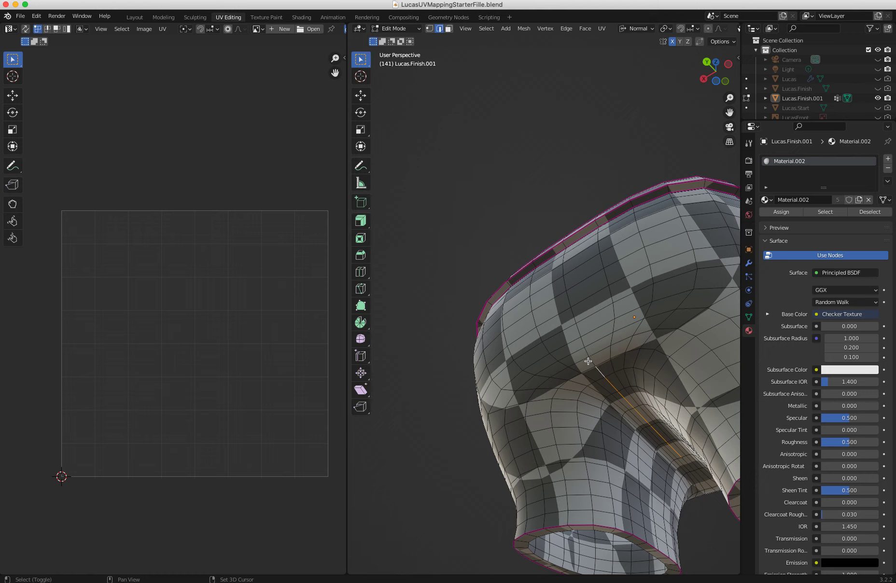
shift+click(577, 334)
shift+click(570, 313)
key(ctrl)
key(ctrl)
key(ctrl+Right)
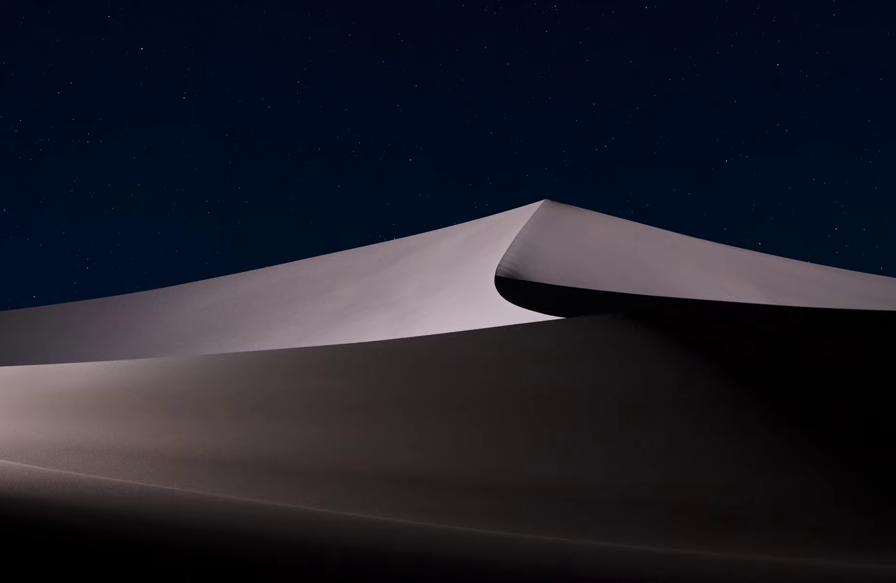
right_click(458, 582)
click(431, 581)
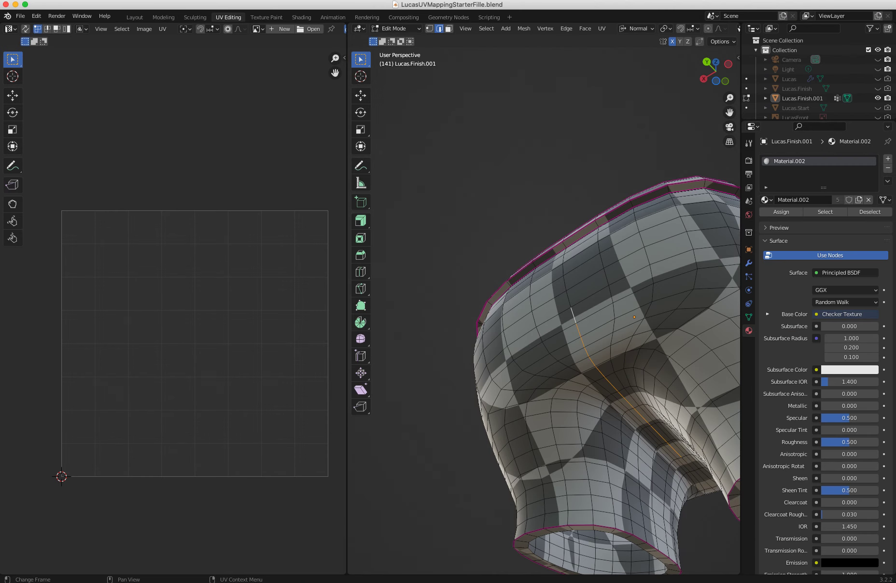
right_click(458, 582)
click(438, 580)
- Extend the centre edge selection up the back of the shorts and across the waistband
middle_drag(523, 358, 564, 351)
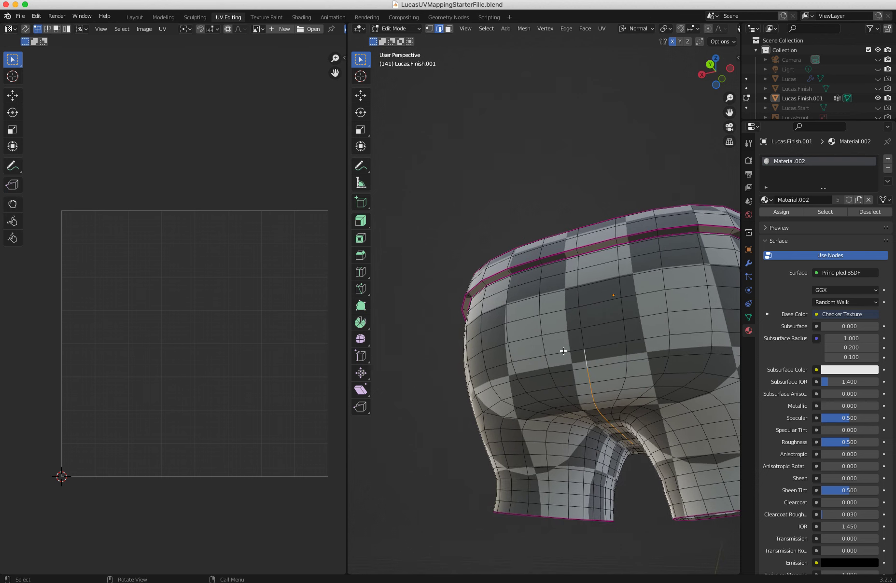
shift+click(581, 314)
shift+click(578, 290)
shift+click(579, 272)
shift+click(580, 265)
middle_drag(579, 266, 581, 306)
ctrl+middle_drag(517, 241, 613, 228)
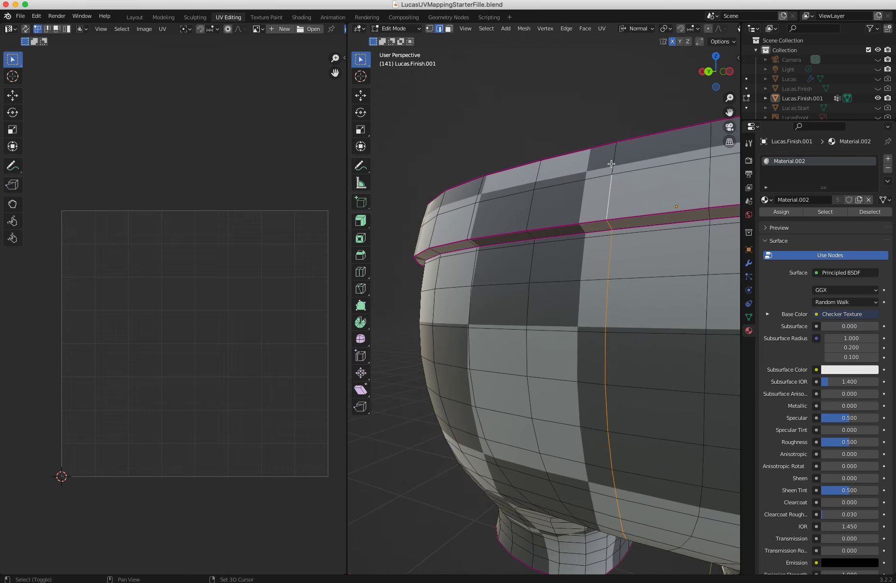
middle_drag(615, 162, 525, 217)
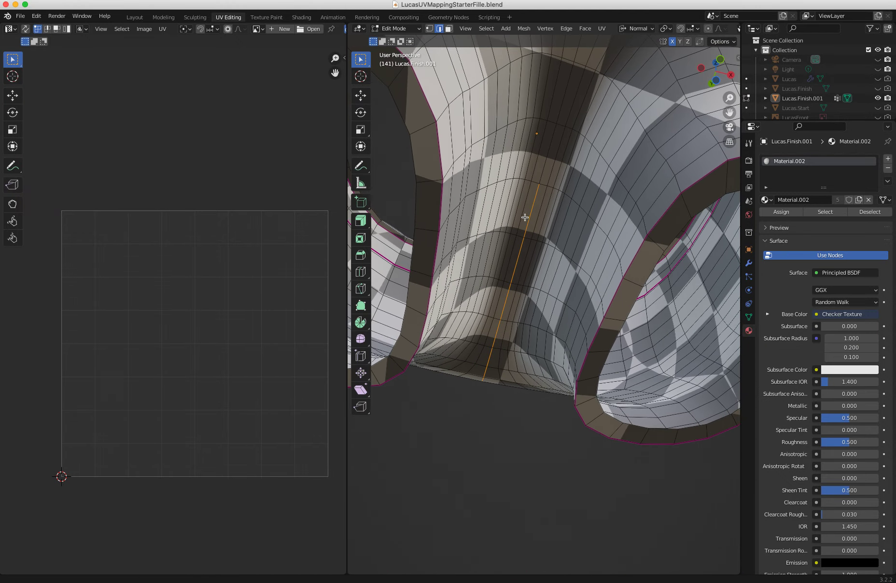
- Add the crotch edge loop that runs down the inside of both legs, and mark all selected edges as seams
alt+shift+click(544, 186)
middle_drag(545, 188, 534, 242)
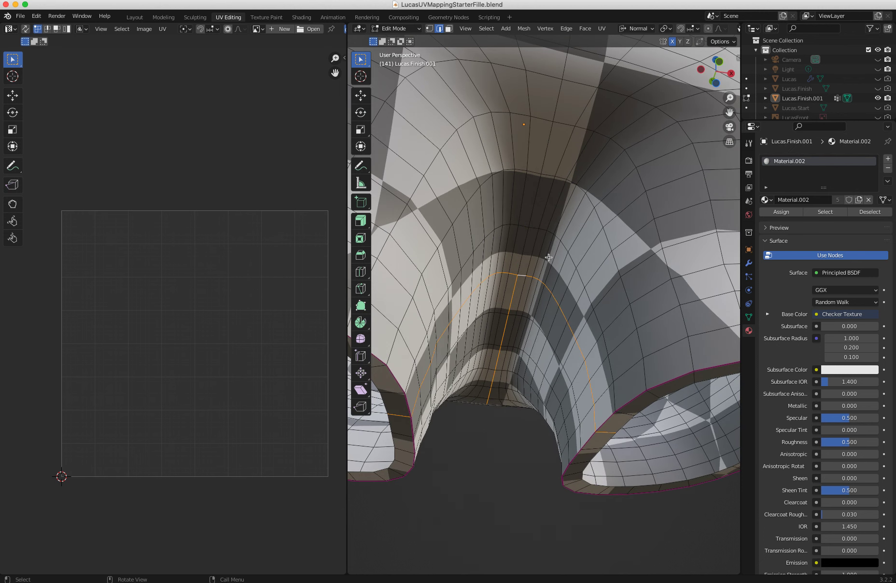
click(601, 29)
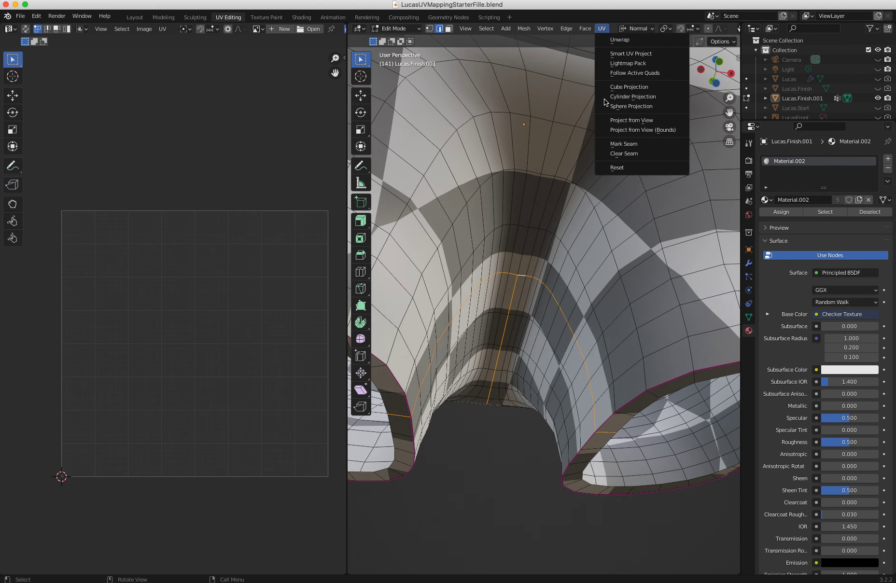
click(609, 144)
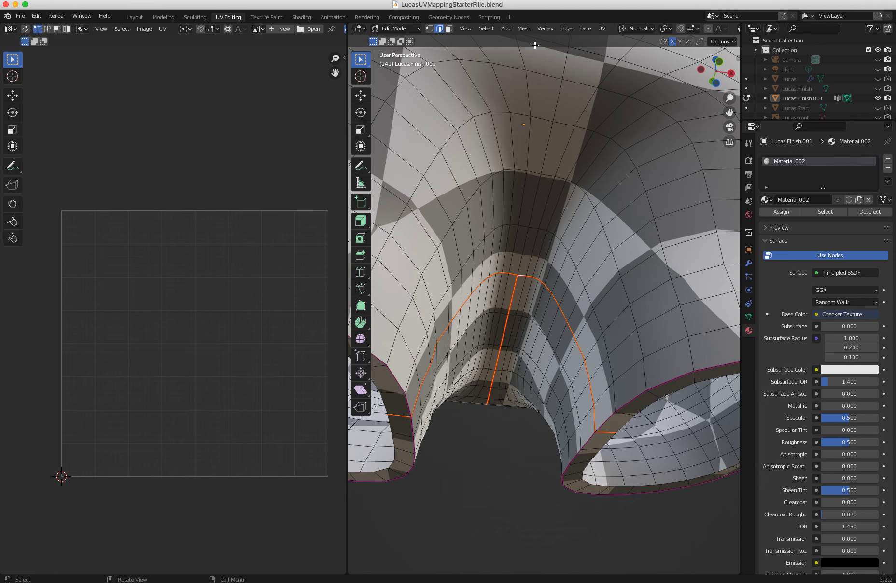
- Select the whole shorts mesh and unwrap it along the back and inner-leg seams
click(601, 28)
click(605, 41)
key(a)
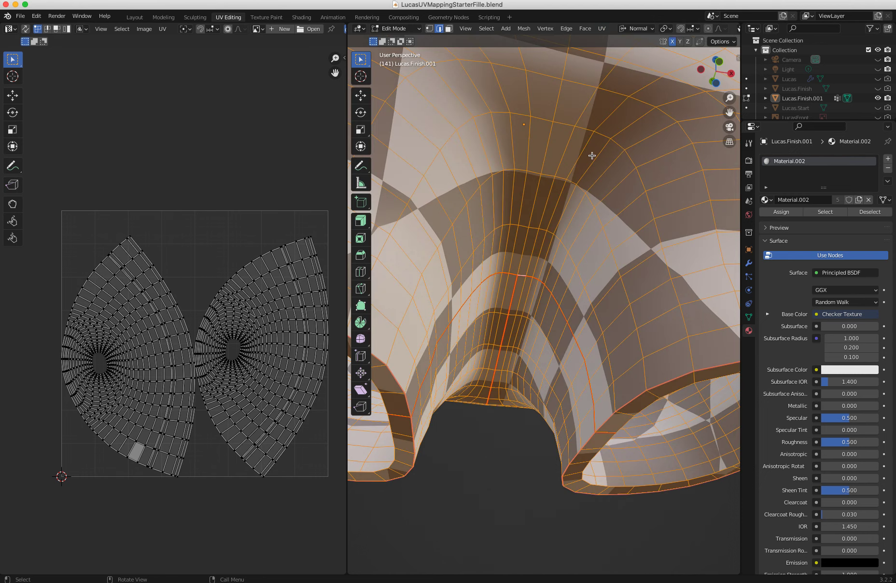
click(601, 29)
click(603, 40)
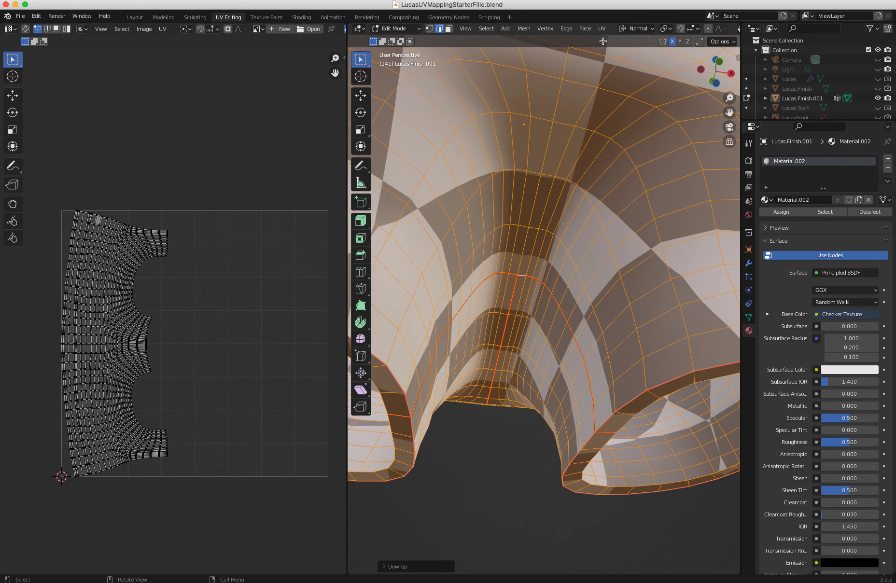
- Select the middle section of the shorts' UV island and compare it with the front of the model
click(171, 374)
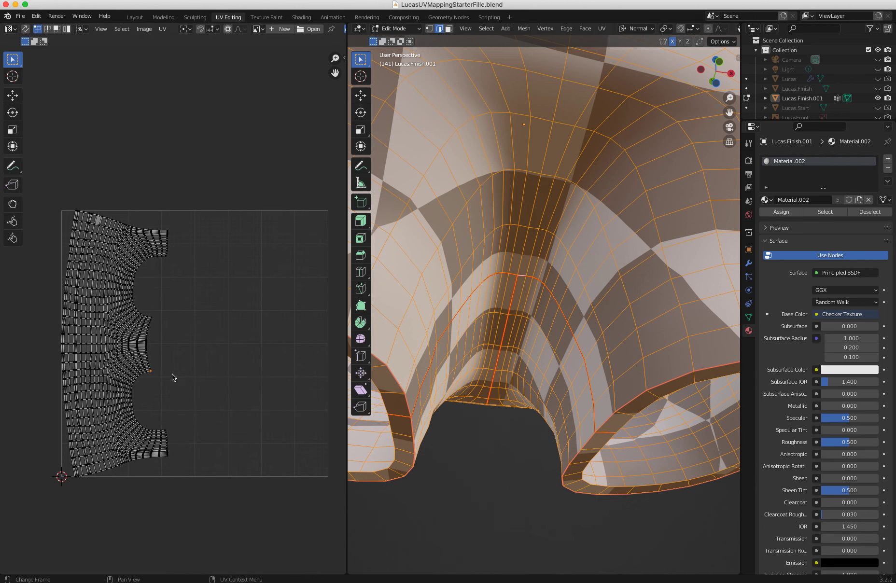
middle_drag(171, 370, 200, 386)
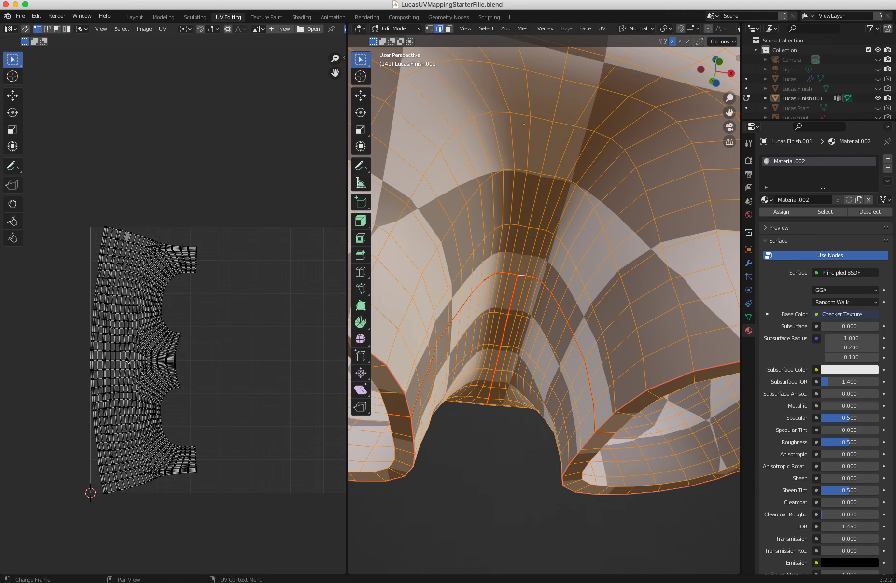
drag(76, 337, 212, 380)
middle_drag(547, 308, 542, 384)
click(65, 333)
drag(52, 318, 197, 396)
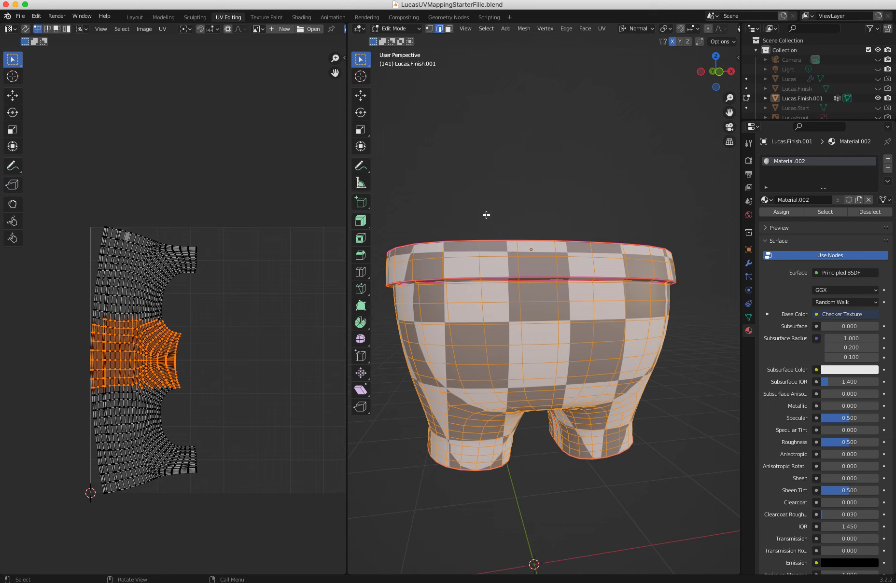
drag(488, 217, 587, 411)
click(575, 462)
drag(529, 236, 581, 450)
middle_drag(553, 424, 448, 342)
key(a)
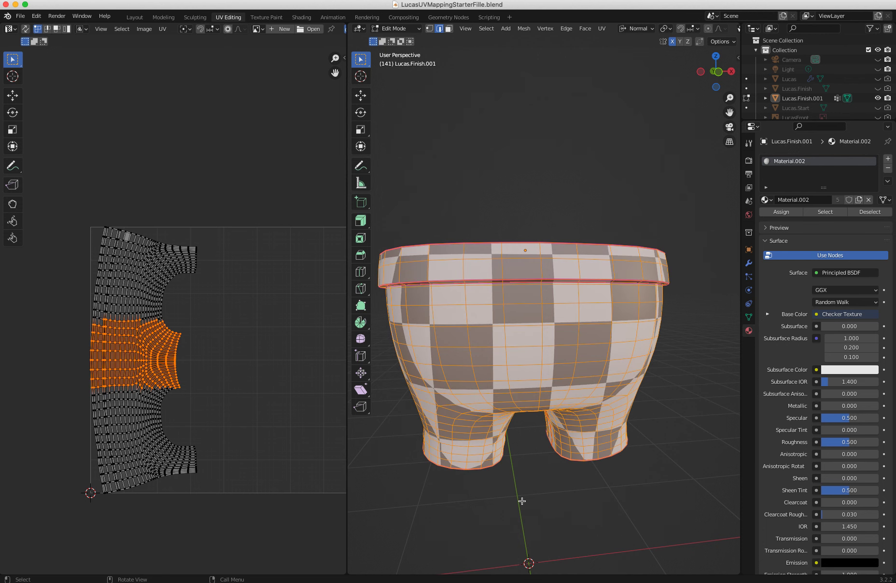
- Turn on UV sync selection, clear the selection and select the entire shorts UV island
click(25, 29)
click(25, 30)
click(25, 30)
key(alt+a)
drag(69, 197, 220, 531)
click(474, 292)
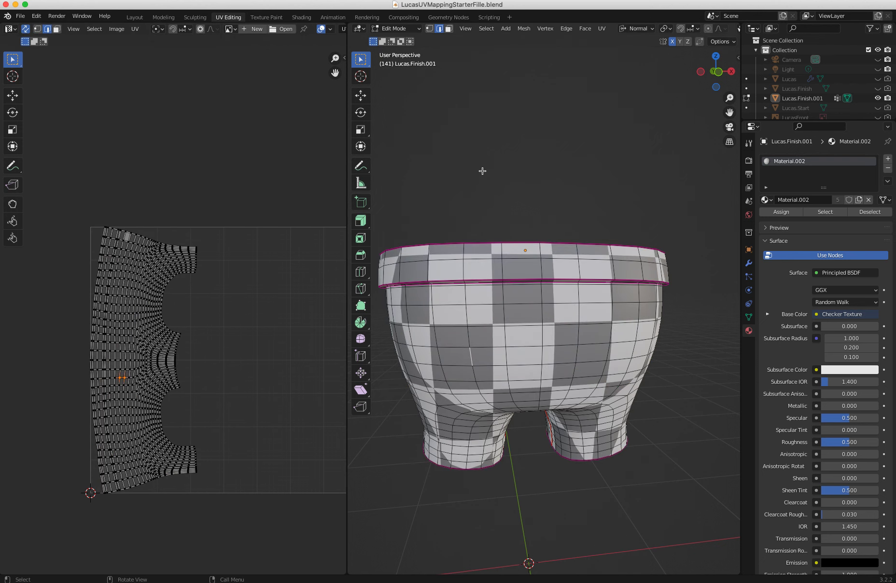
alt+click(580, 454)
key(alt+a)
drag(65, 187, 217, 564)
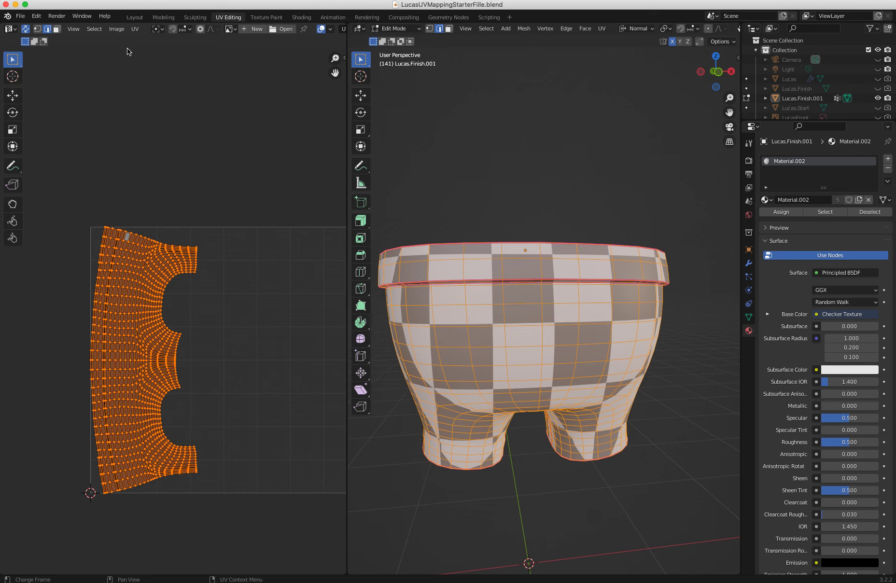
- Run Minimize Stretch on the selected shorts UV island
click(135, 29)
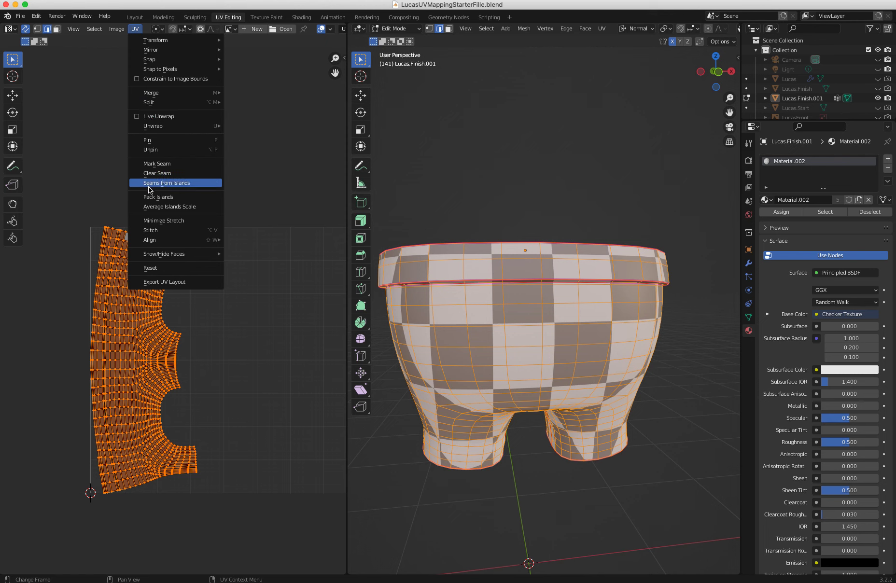
click(155, 220)
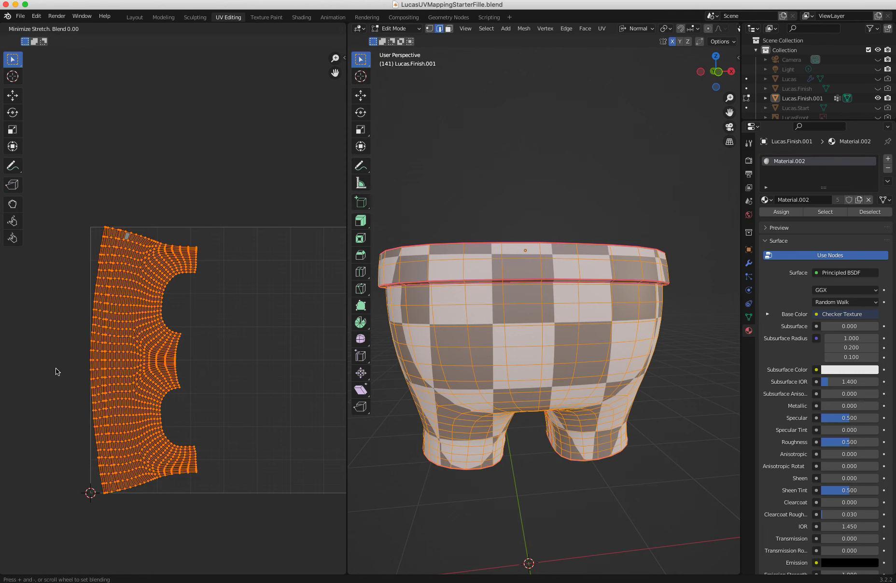
click(131, 432)
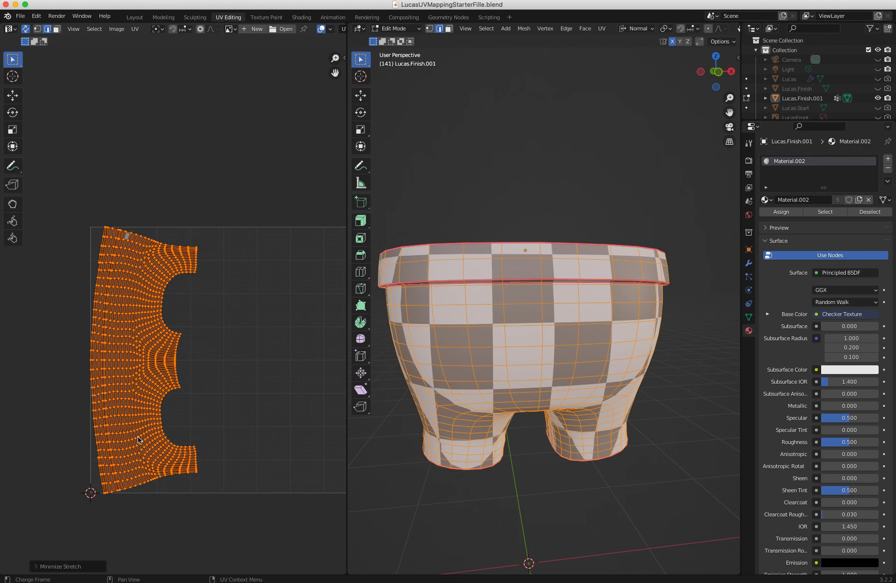
- Set the Minimize Stretch iterations to 1000 and deselect the UV island
click(37, 567)
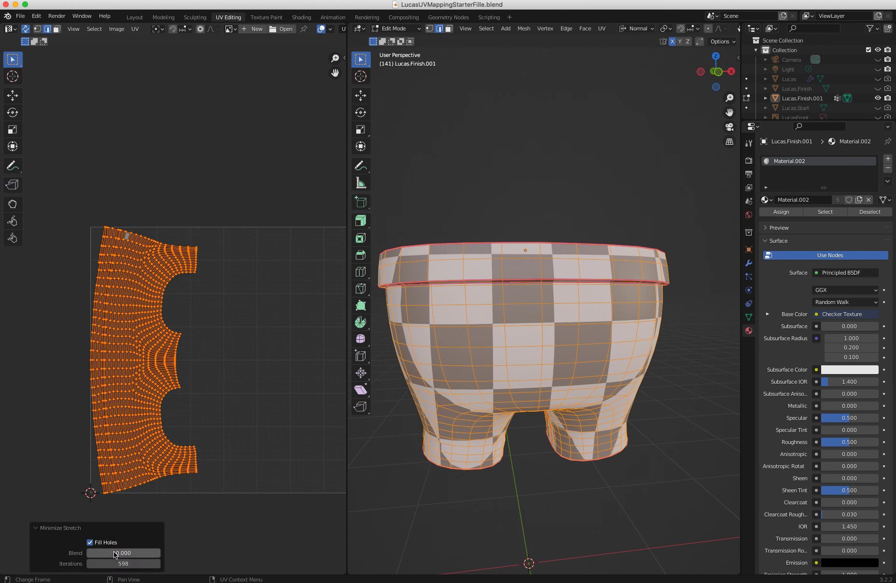
click(157, 564)
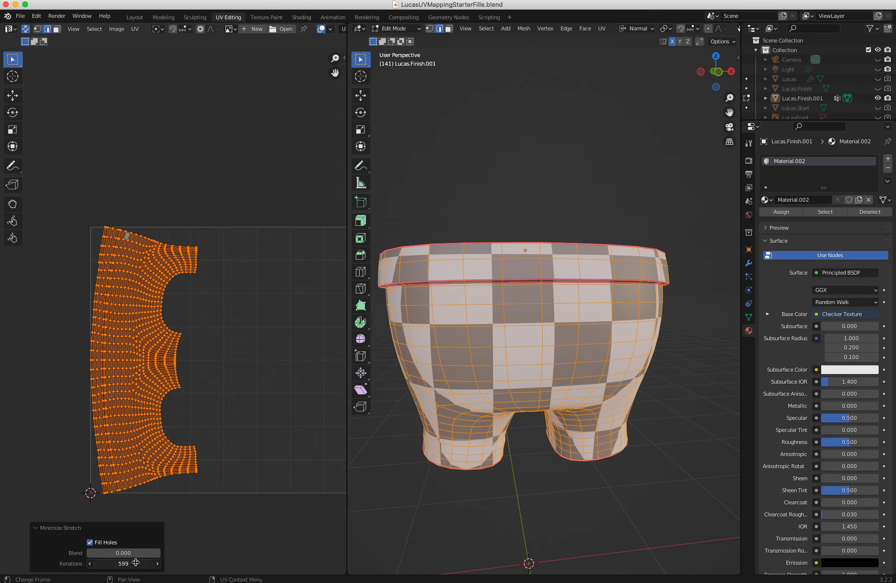
double_click(132, 565)
drag(112, 562, 83, 566)
text(1000)
key(Return)
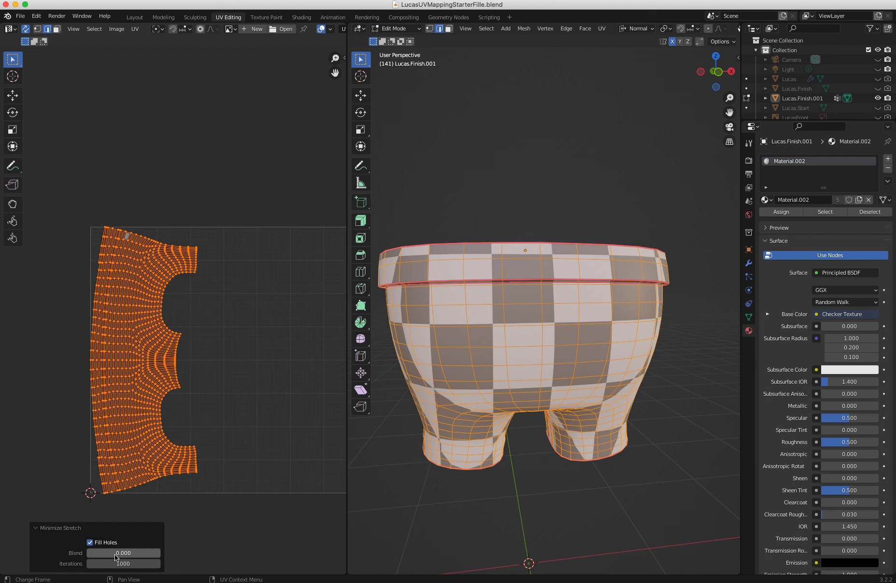
click(56, 431)
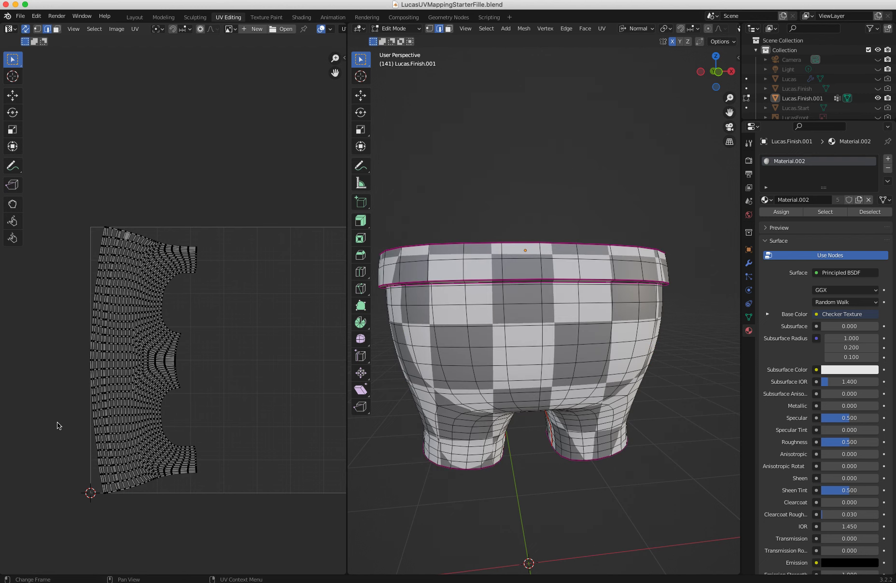
- Switch to face selection and select the whole shorts UV island
drag(61, 197, 265, 541)
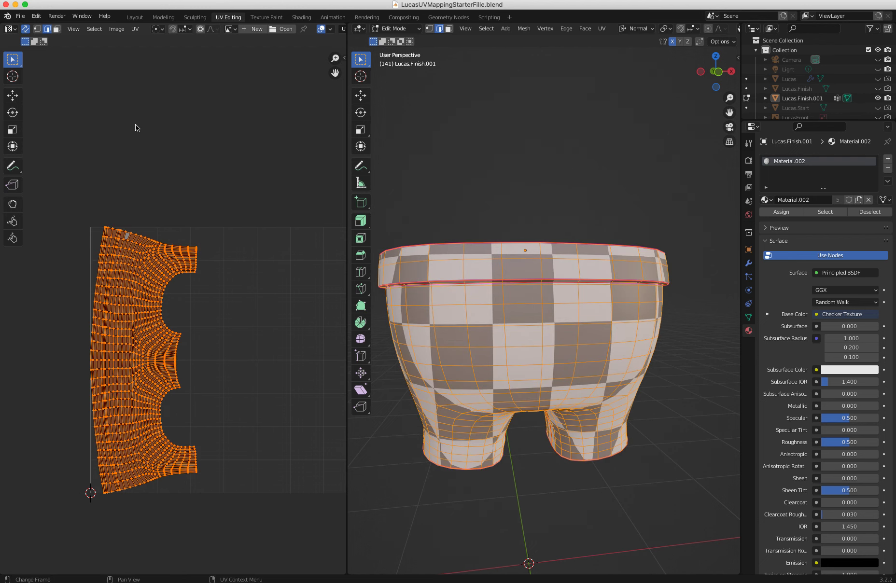
click(57, 29)
click(78, 196)
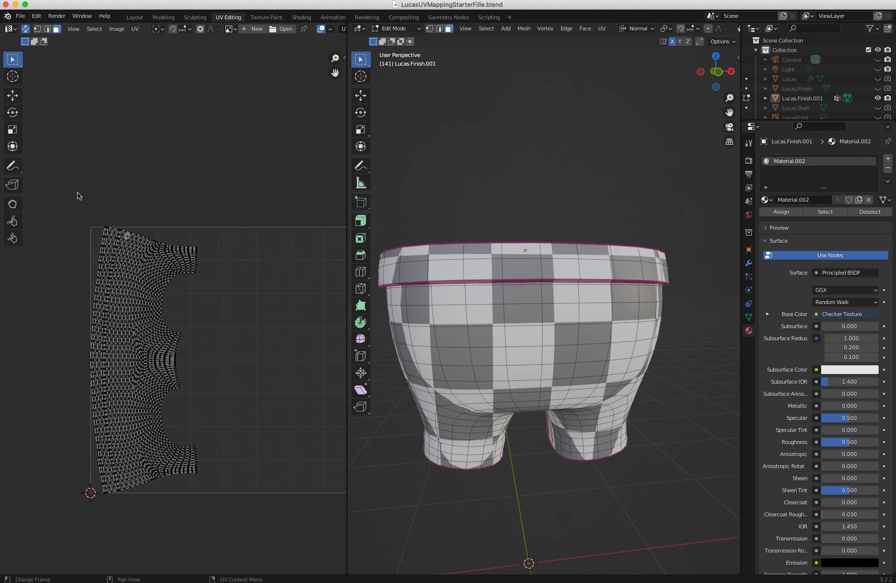
drag(60, 200, 208, 550)
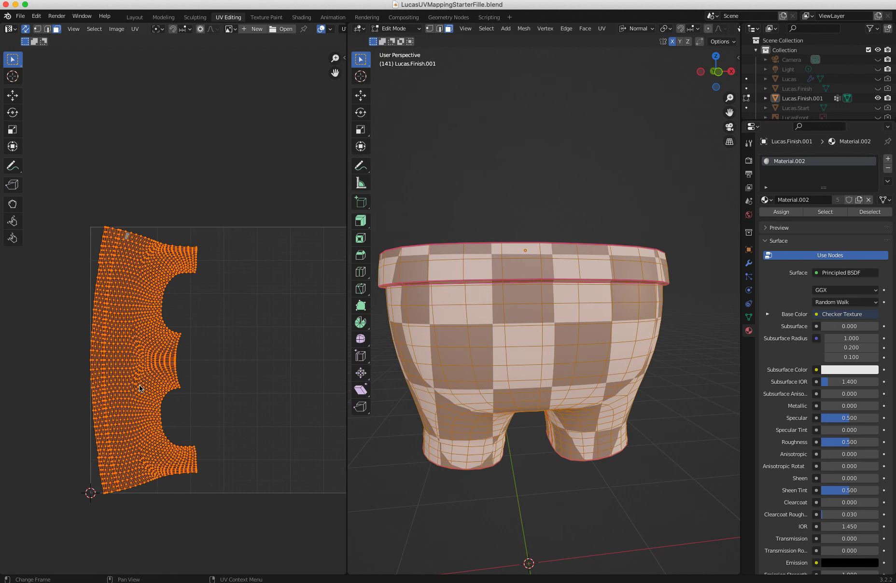
- Move the shorts' UV island completely outside the UV square, beyond its upper-left corner, and deselect it
key(g)
drag(140, 357, 121, 240)
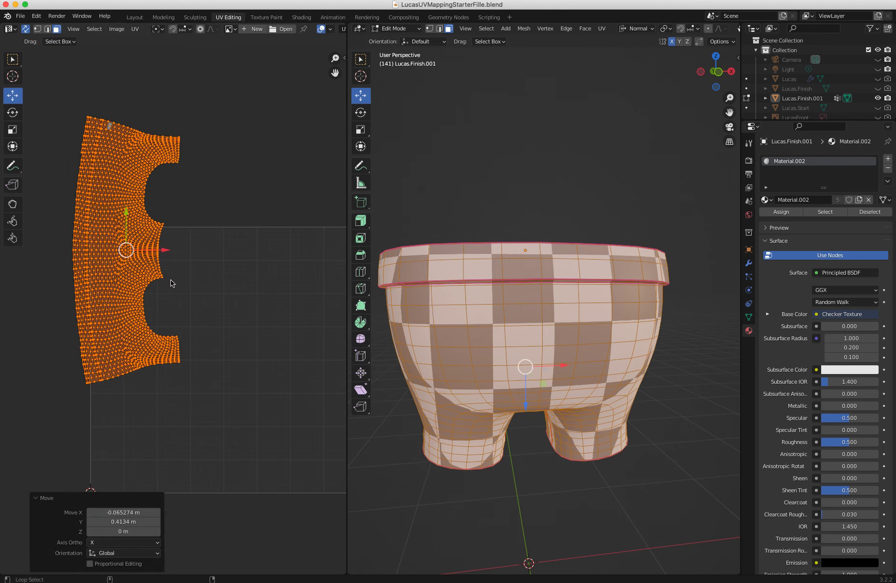
scroll(202, 306, down, 2)
key(g)
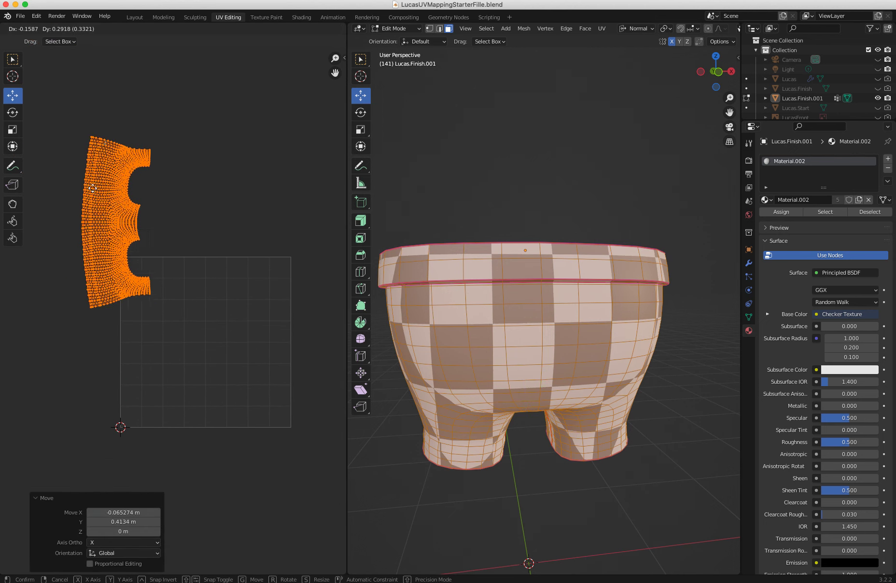
click(53, 109)
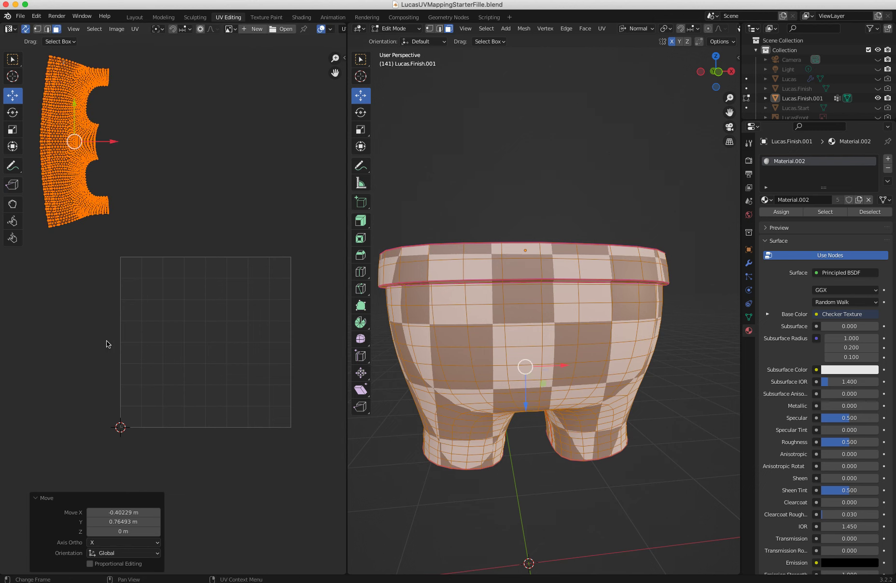
click(89, 332)
middle_drag(116, 303, 130, 331)
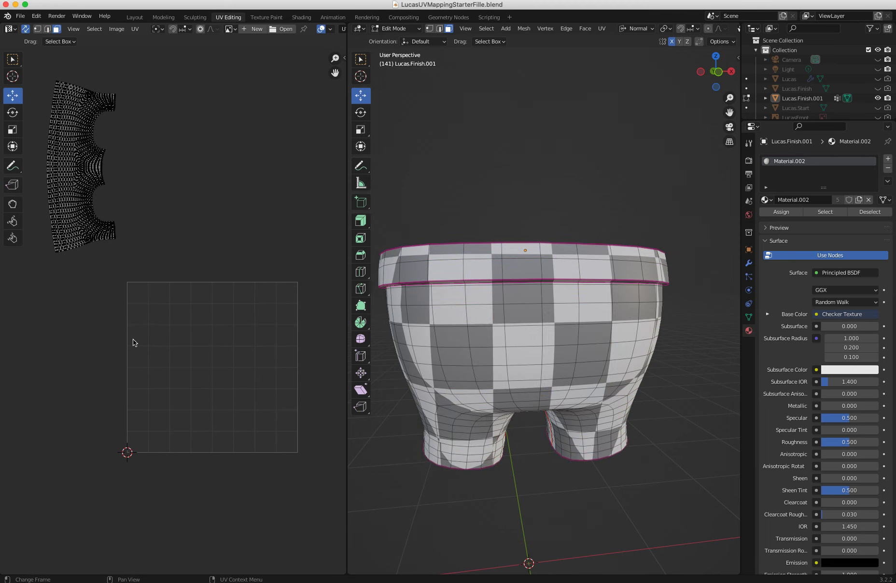
- Show the mesh's data properties with its vertex groups and inspect the shorts from above
middle_drag(468, 387, 483, 420)
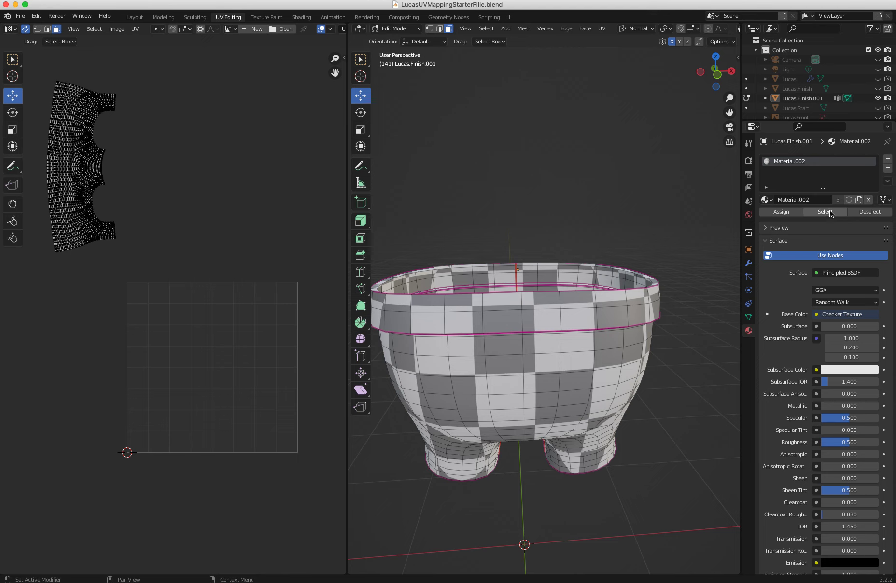
click(749, 317)
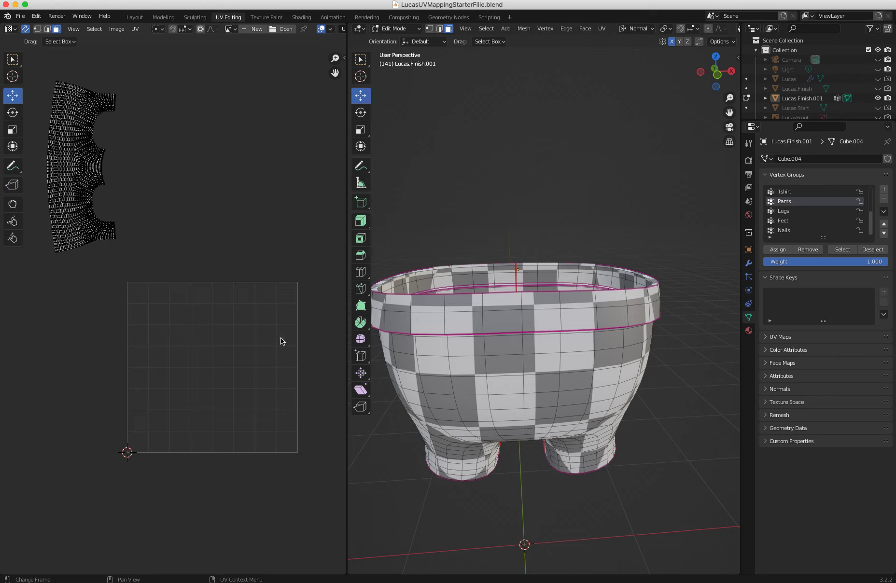
middle_drag(612, 424, 552, 396)
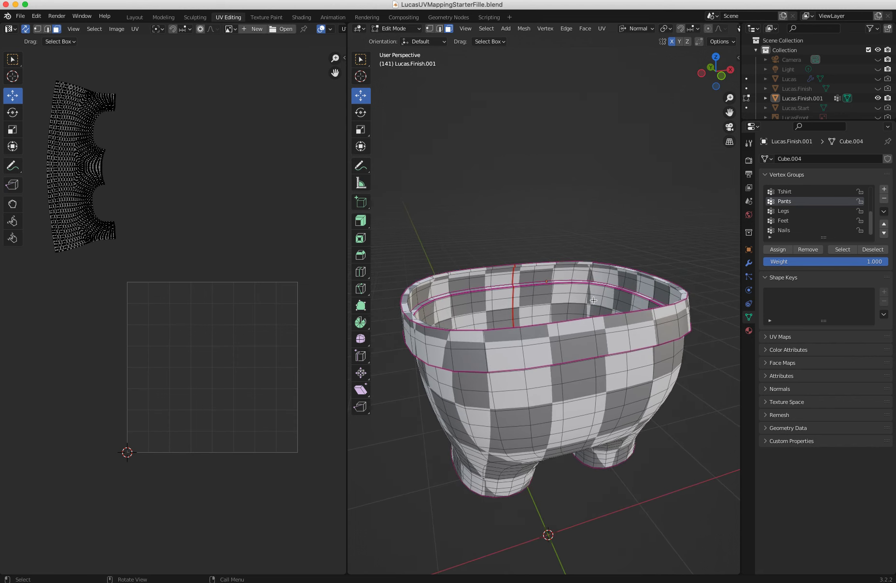